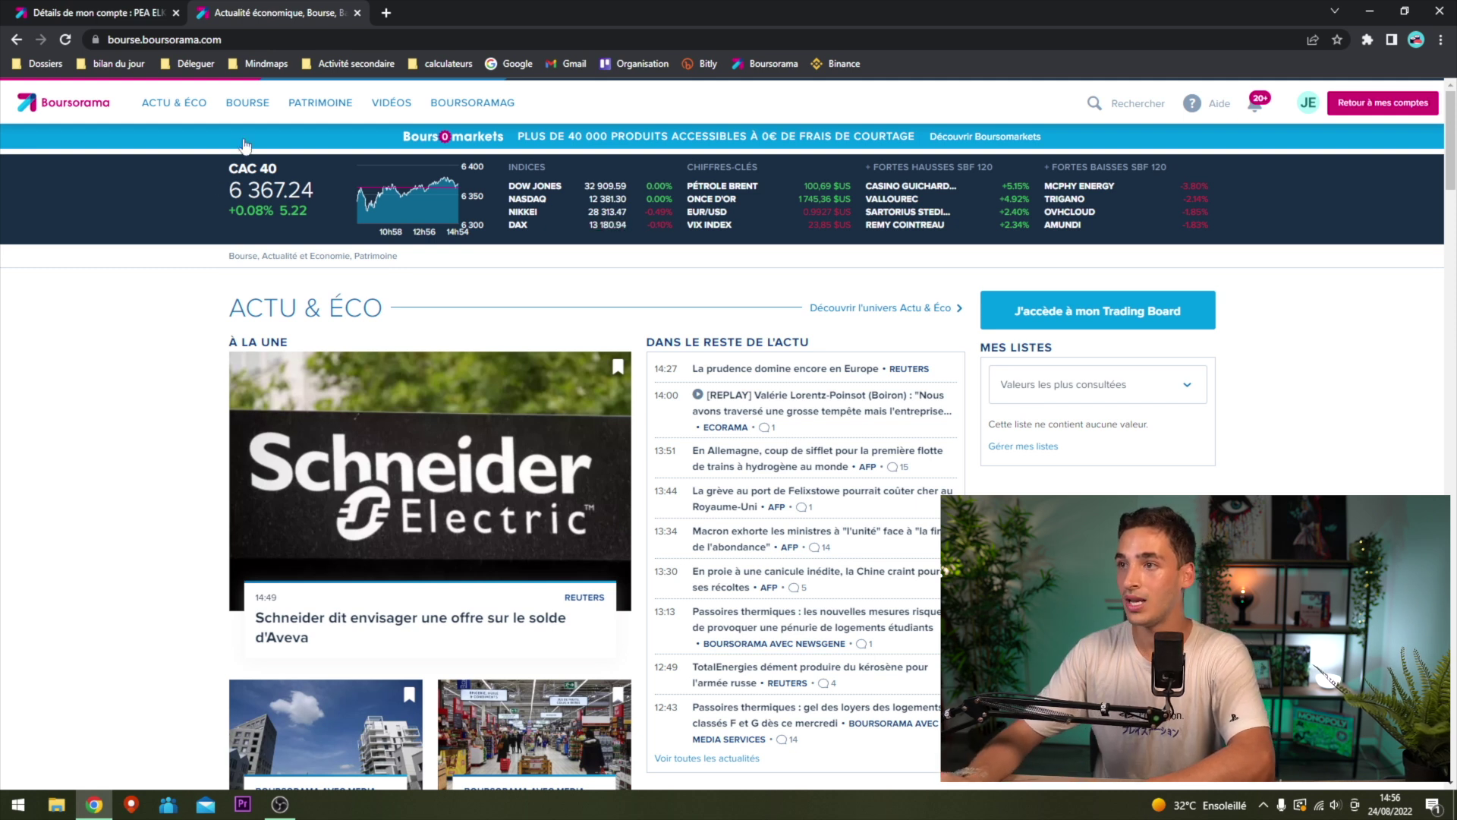
Open the ranking (Palmarès) of investment ETFs in the Bourse section.
{"action": "left_click", "coordinate": [248, 105]}
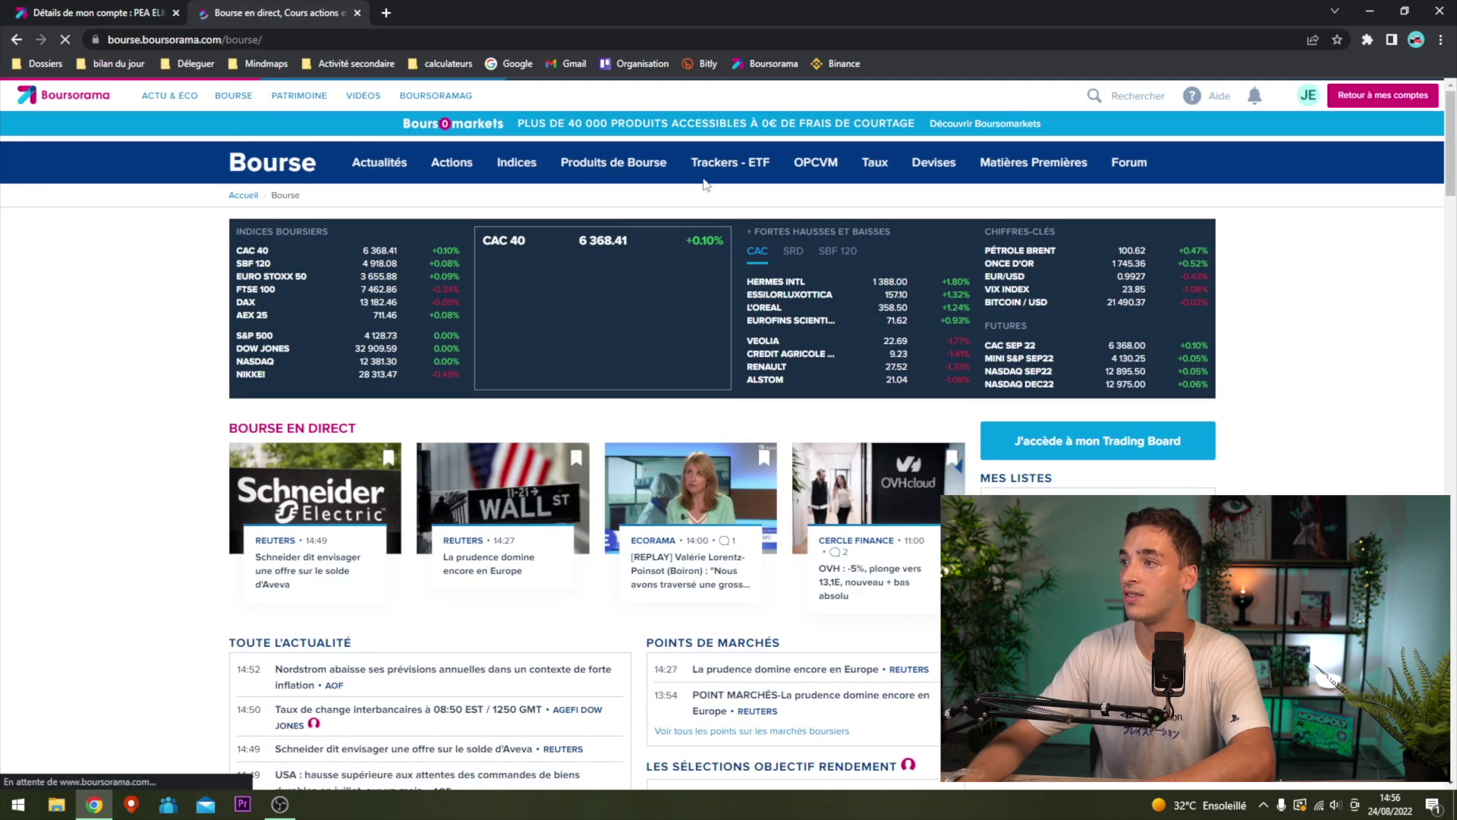
{"action": "mouse_move", "coordinate": [721, 167]}
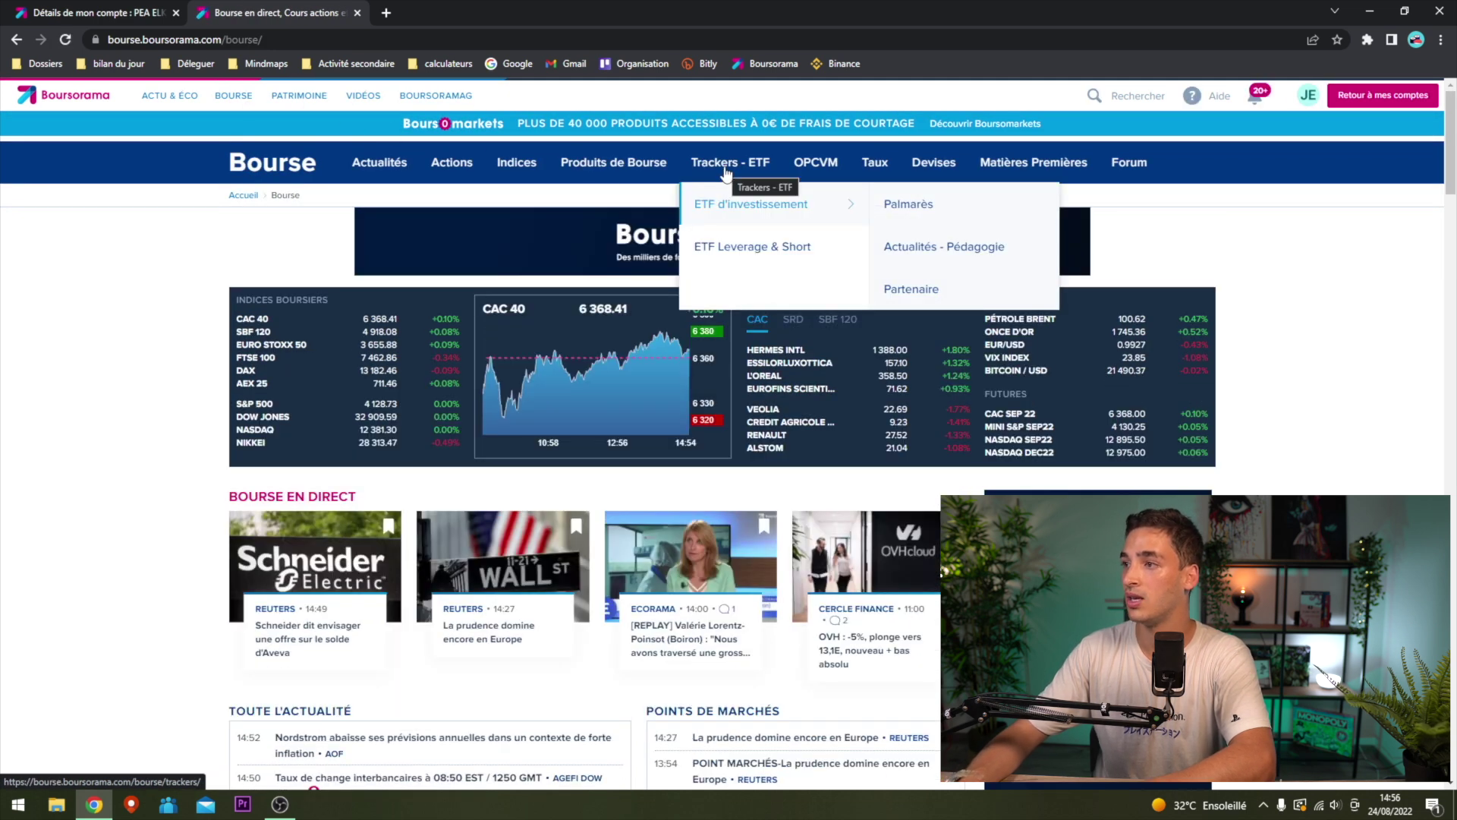
{"action": "left_click", "coordinate": [903, 213]}
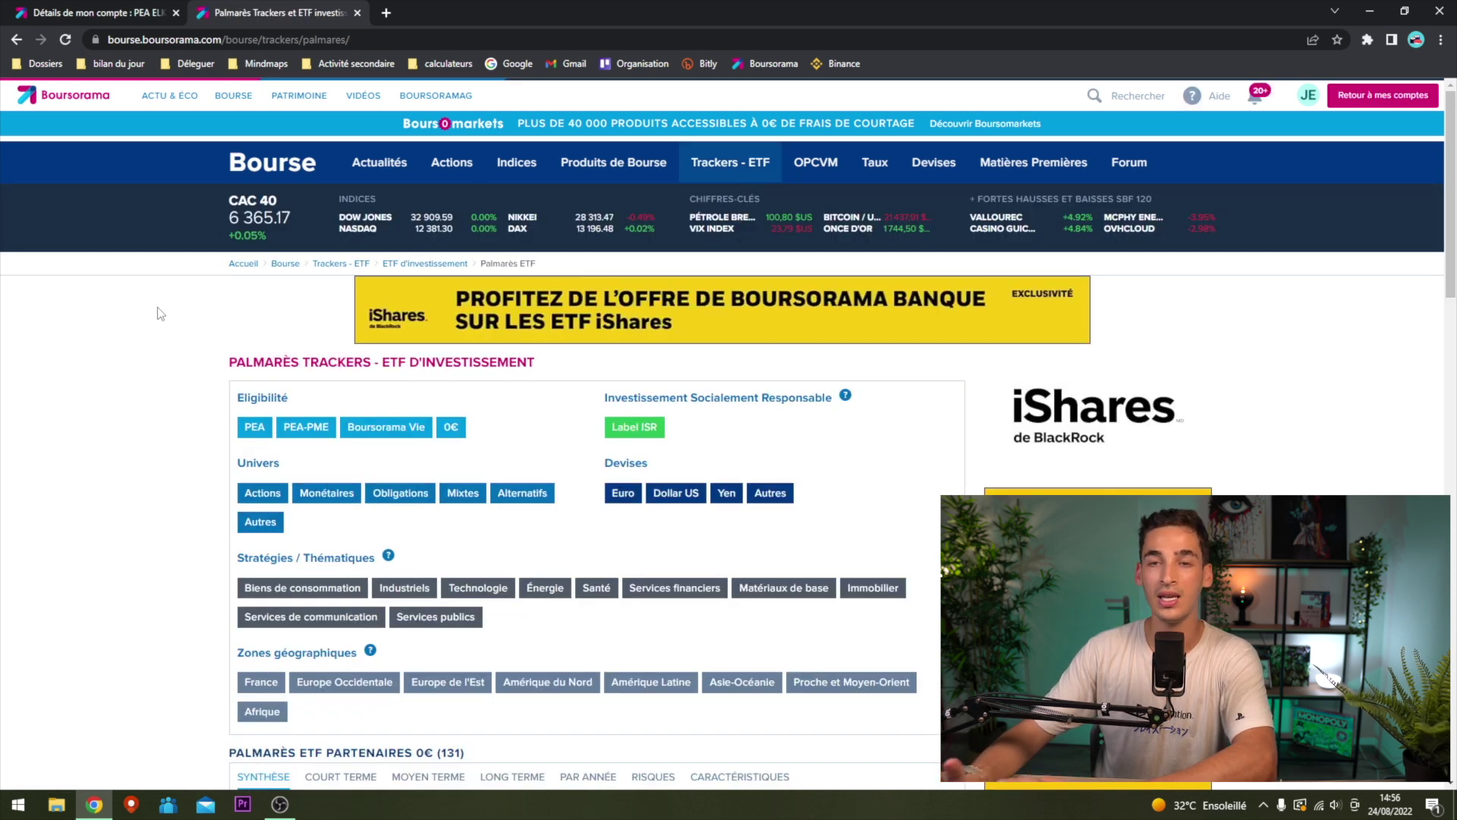
Filter the ETF ranking by PEA eligibility, the Actions universe and the Amérique du Nord geographic zone.
{"action": "scroll", "coordinate": [160, 313], "scroll_direction": "down", "scroll_amount": 2}
{"action": "left_click", "coordinate": [241, 284]}
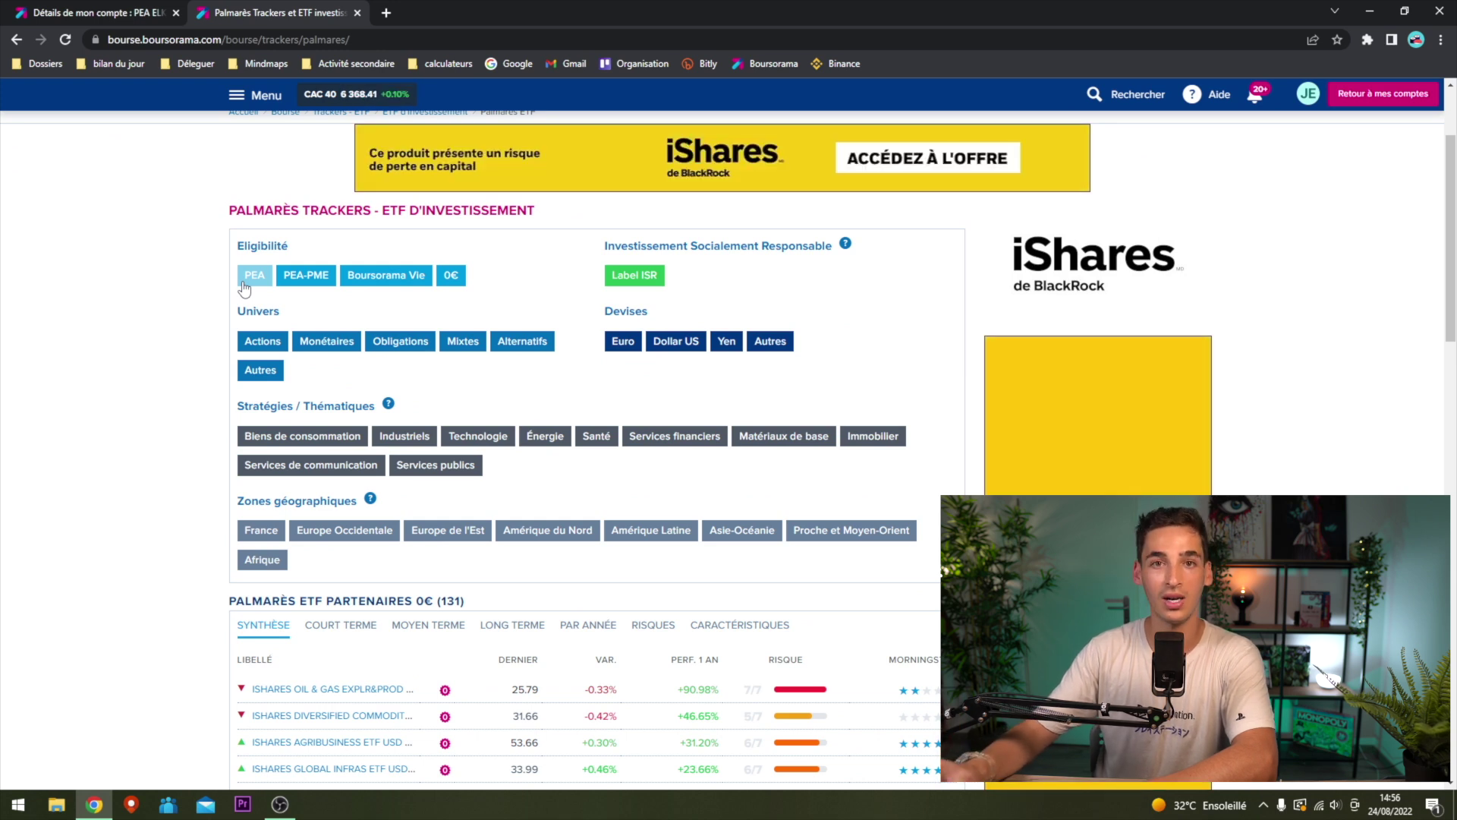
{"action": "left_click", "coordinate": [242, 282]}
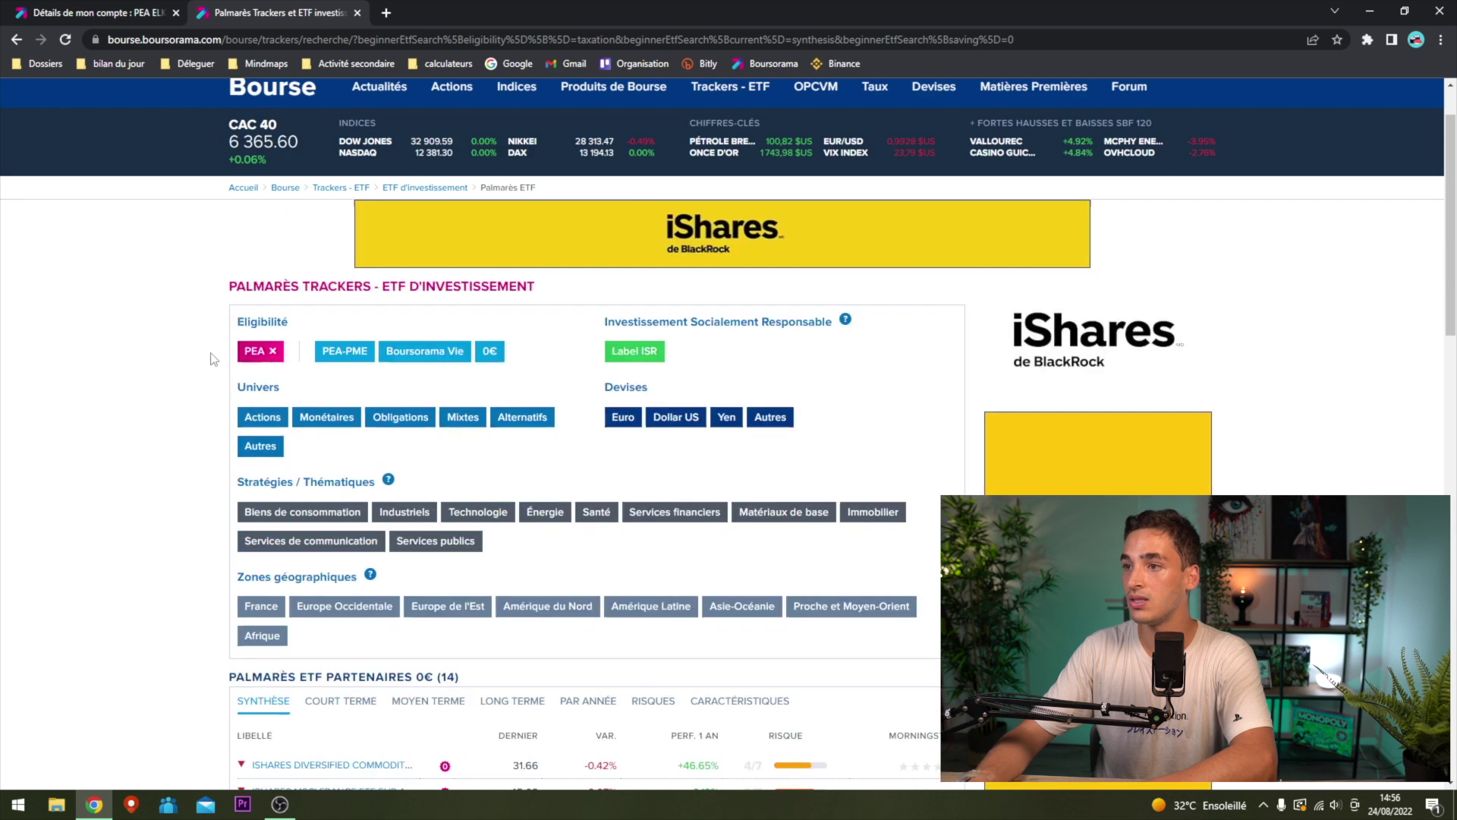
{"action": "left_click", "coordinate": [250, 421]}
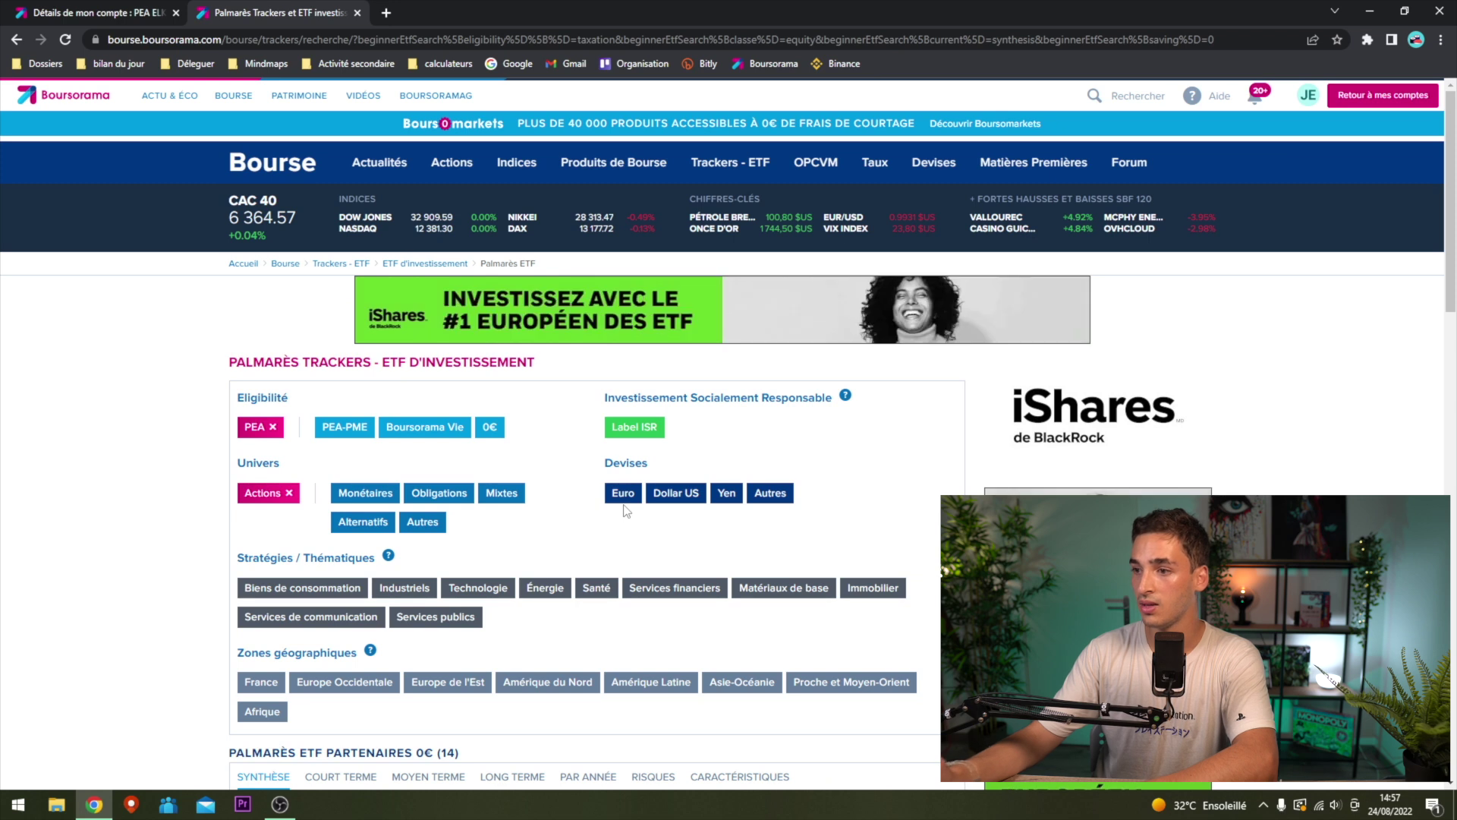
{"action": "scroll", "coordinate": [205, 501], "scroll_direction": "down", "scroll_amount": 1}
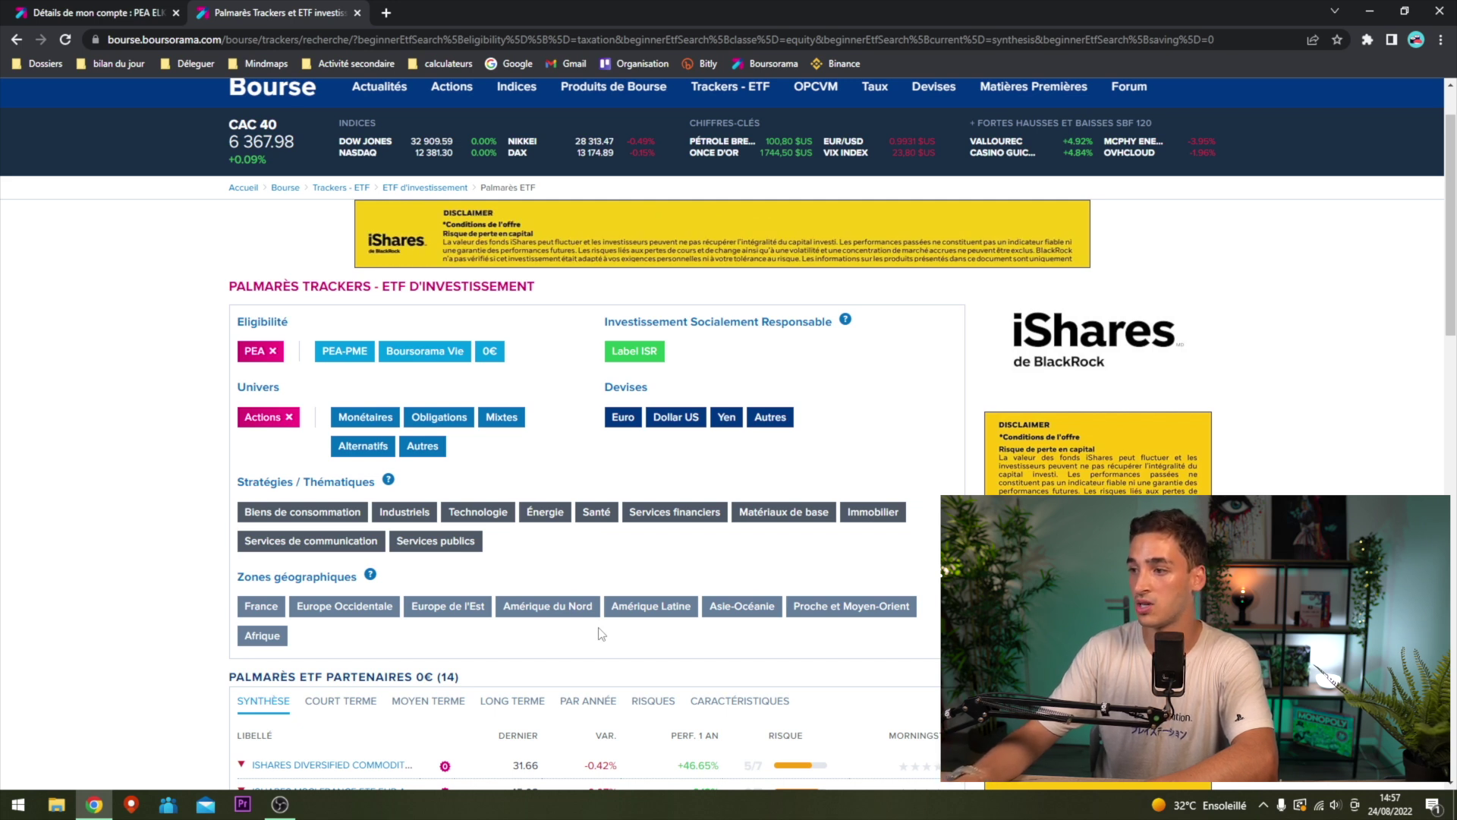
{"action": "left_click", "coordinate": [554, 612]}
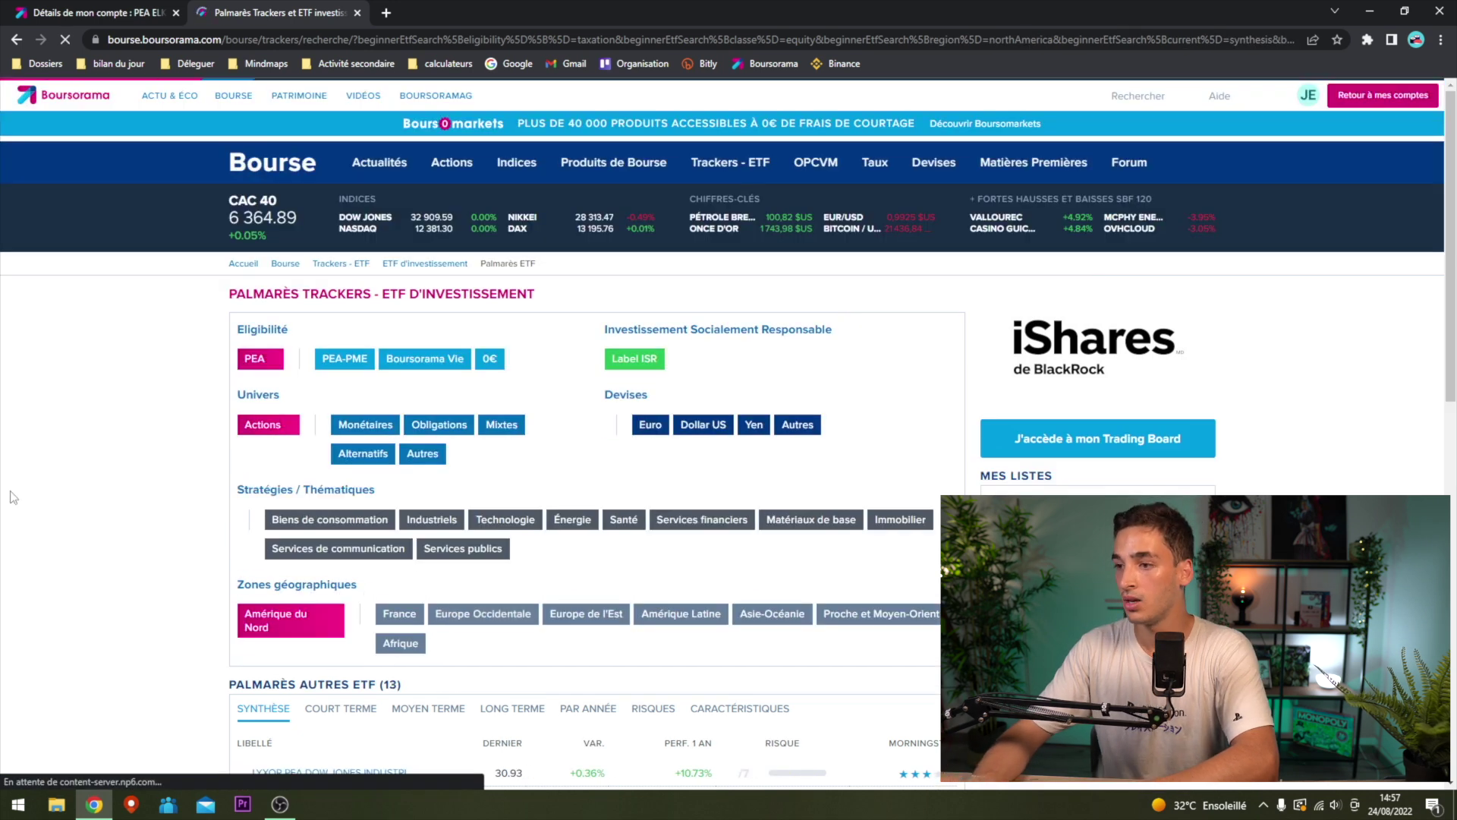
Open the BNPP EASY S&P 500 ETF EUR C quote page from the filtered list in a separate browser tab and view it.
{"action": "scroll", "coordinate": [30, 478], "scroll_direction": "down", "scroll_amount": 7}
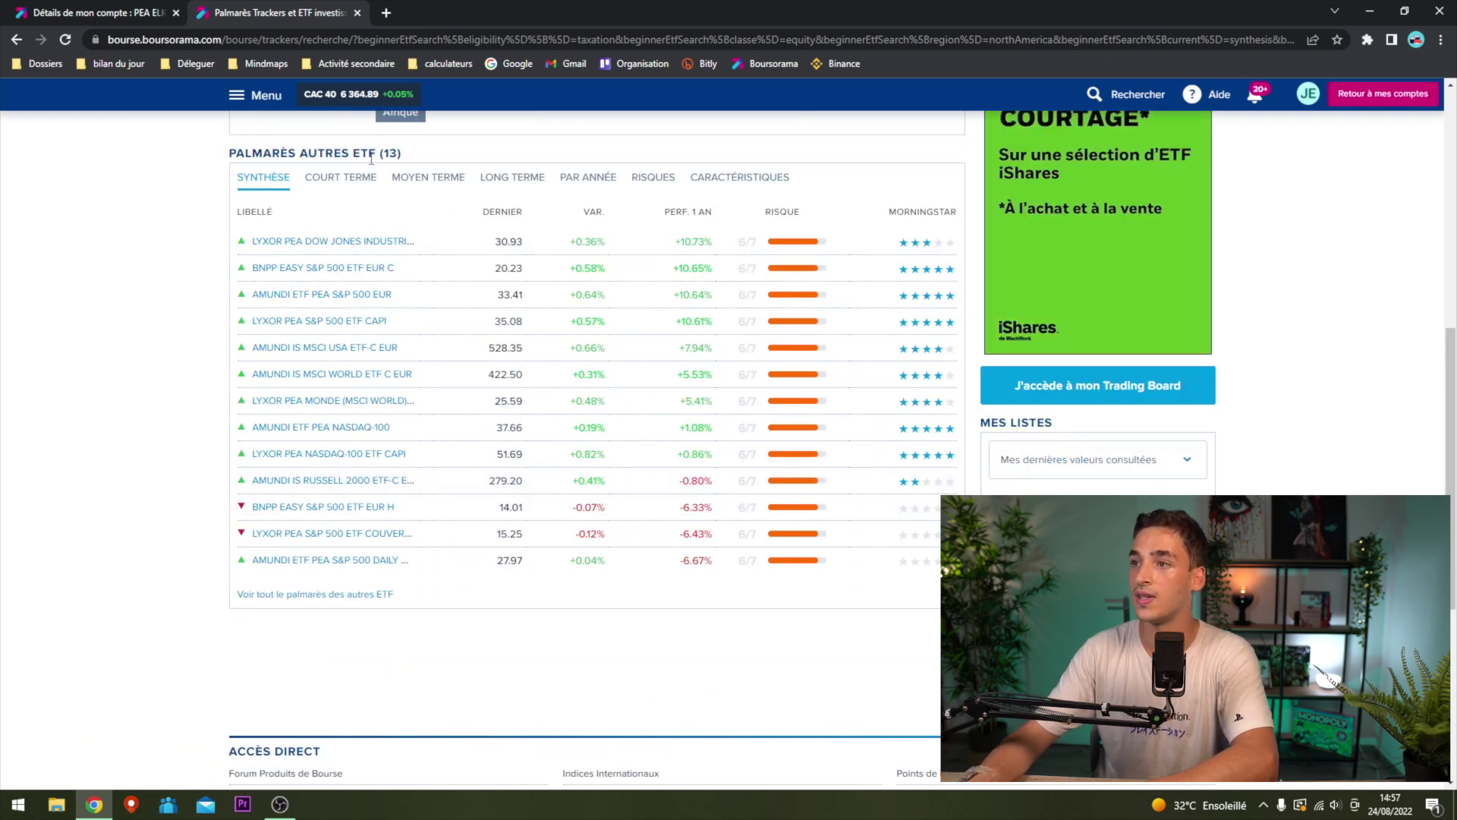
{"action": "scroll", "coordinate": [389, 146], "scroll_direction": "up", "scroll_amount": 2}
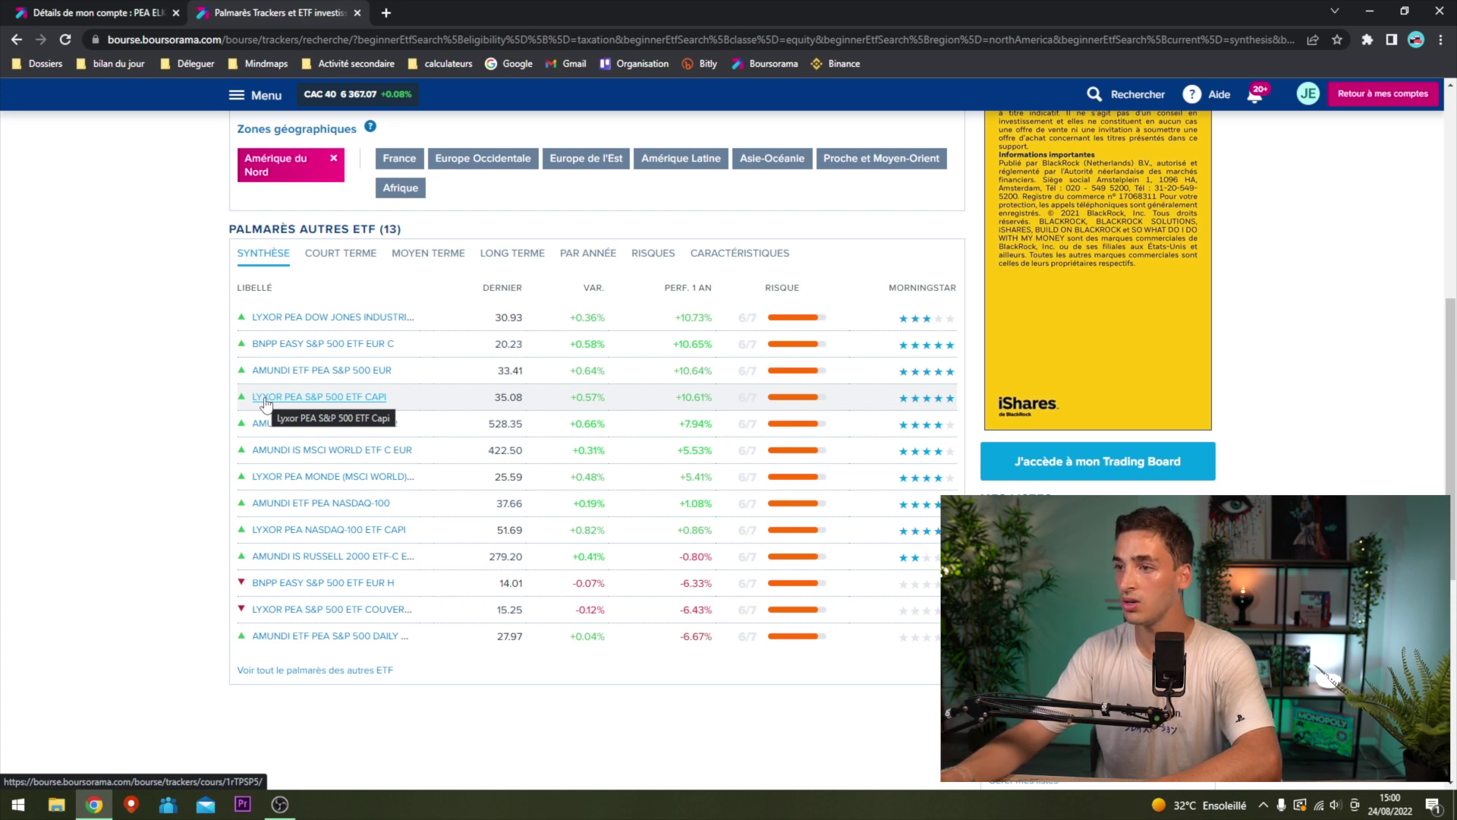
{"action": "right_click", "coordinate": [311, 346]}
{"action": "left_click", "coordinate": [343, 358]}
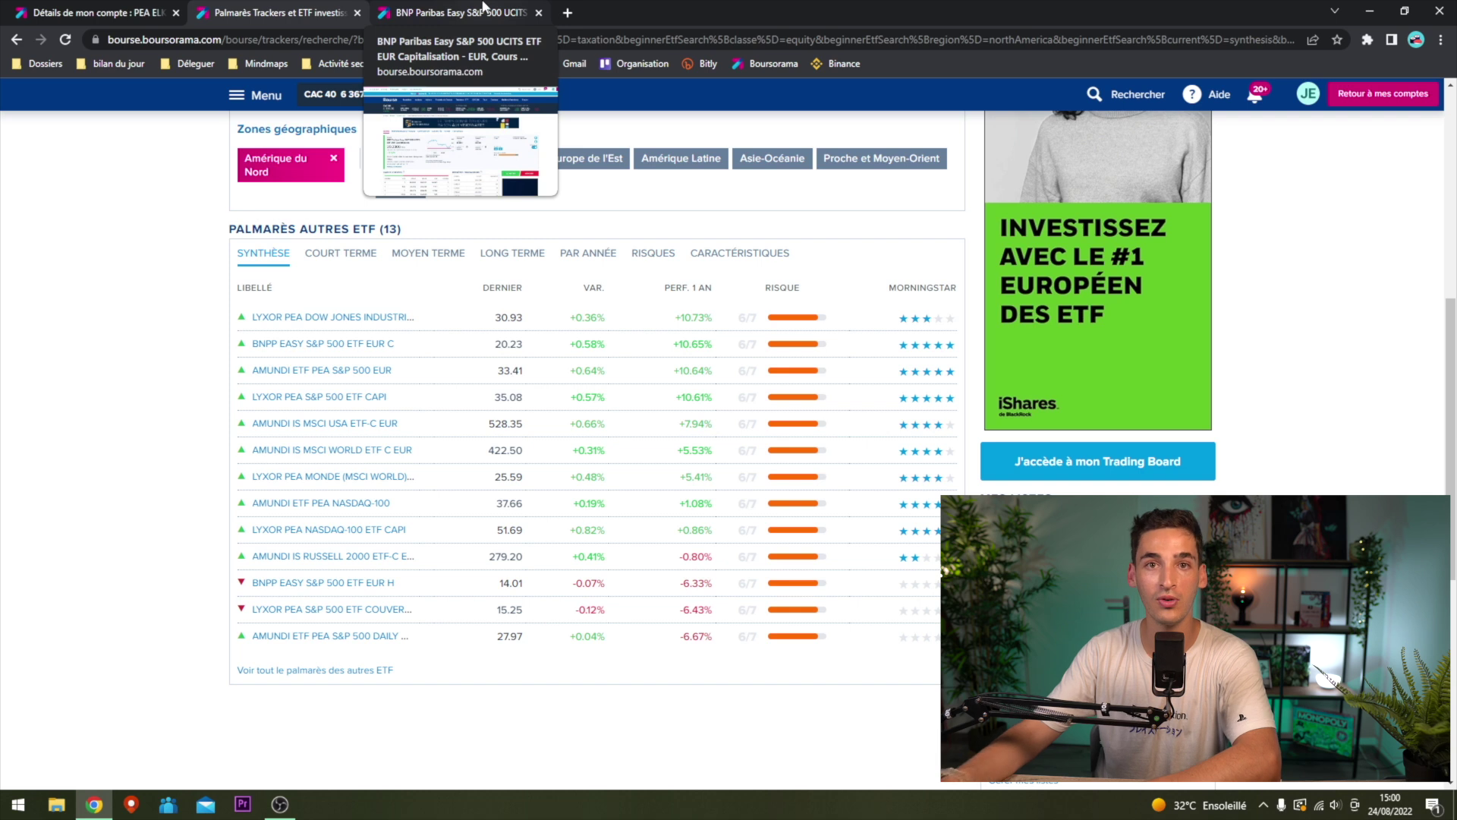
{"action": "left_click", "coordinate": [483, 6]}
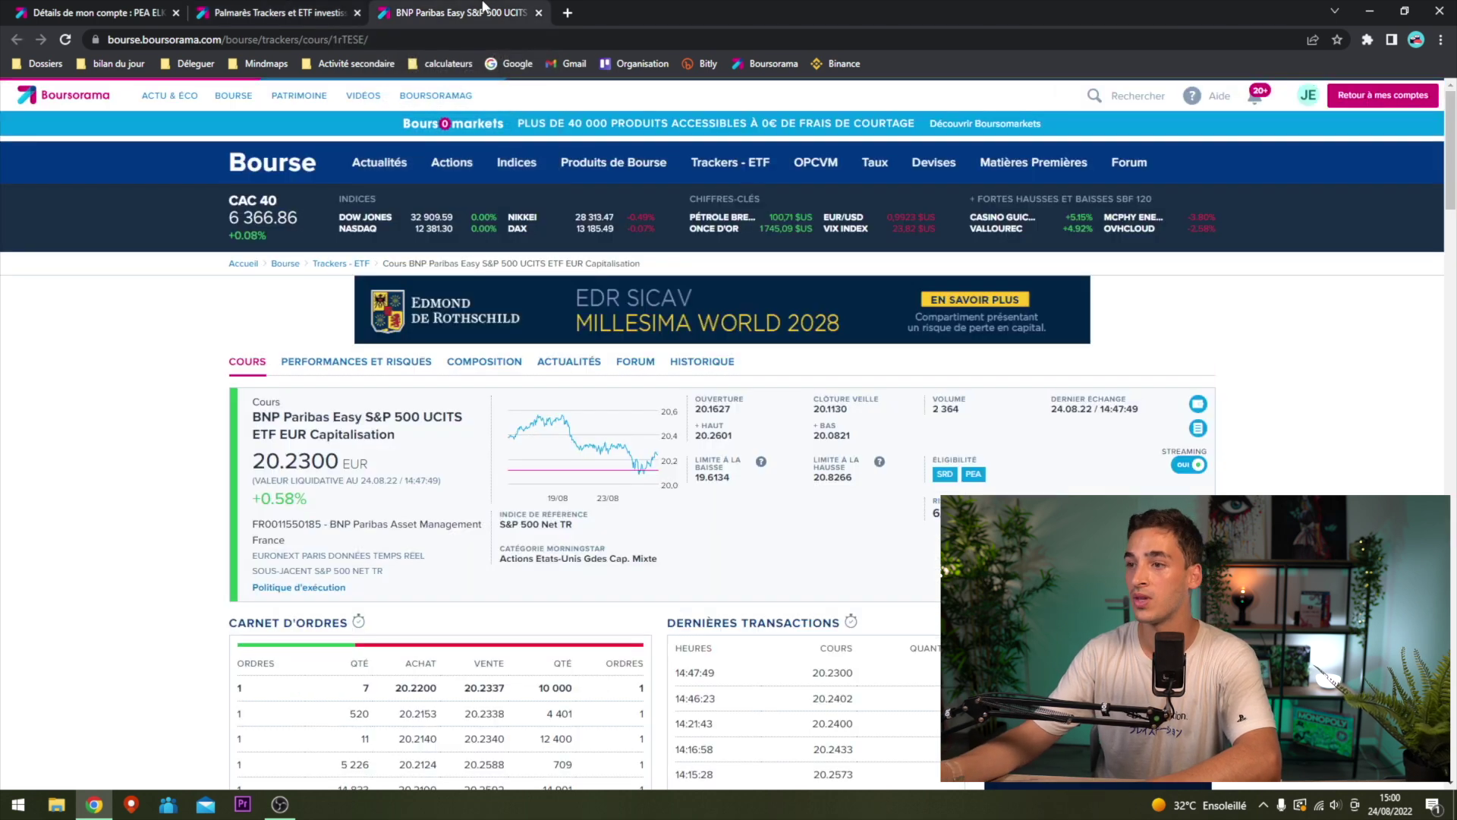
Examine the current share price of the BNP Paribas Easy S&P 500 ETF and glance back at the filtered ETF list.
{"action": "scroll", "coordinate": [267, 342], "scroll_direction": "down", "scroll_amount": 3}
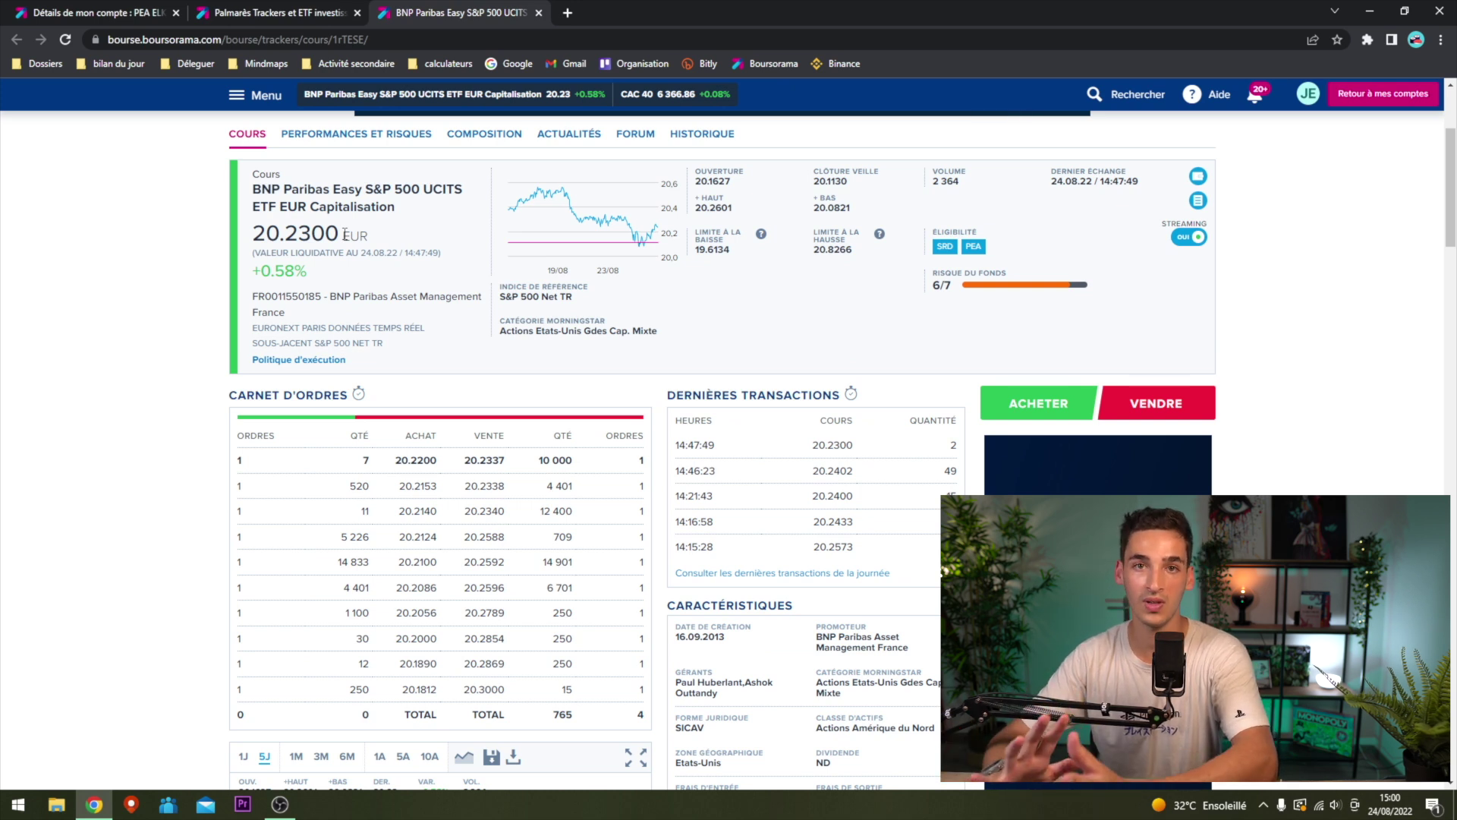
{"action": "left_click_drag", "start_coordinate": [256, 232], "coordinate": [440, 233]}
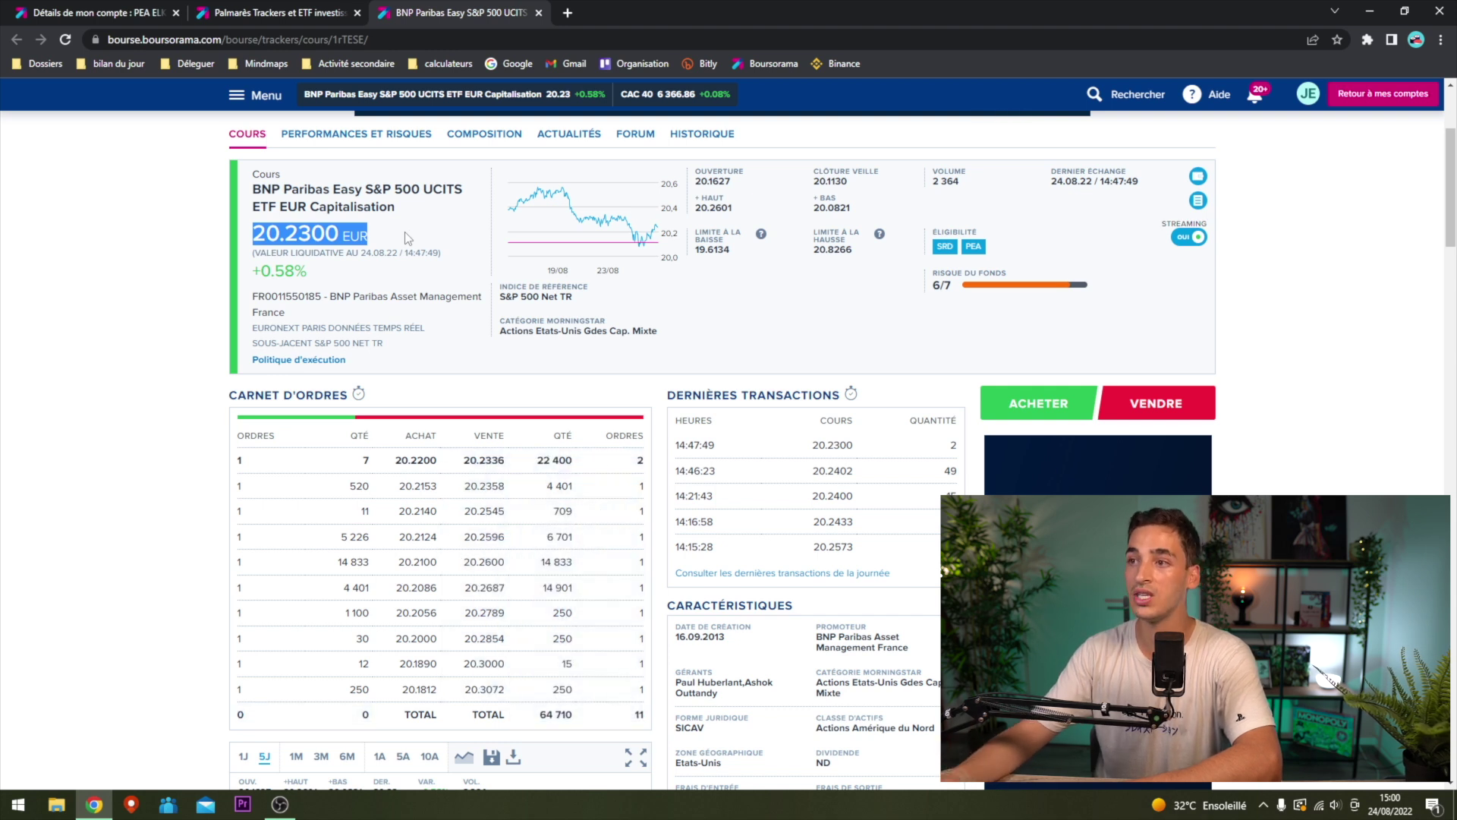
{"action": "left_click", "coordinate": [362, 230]}
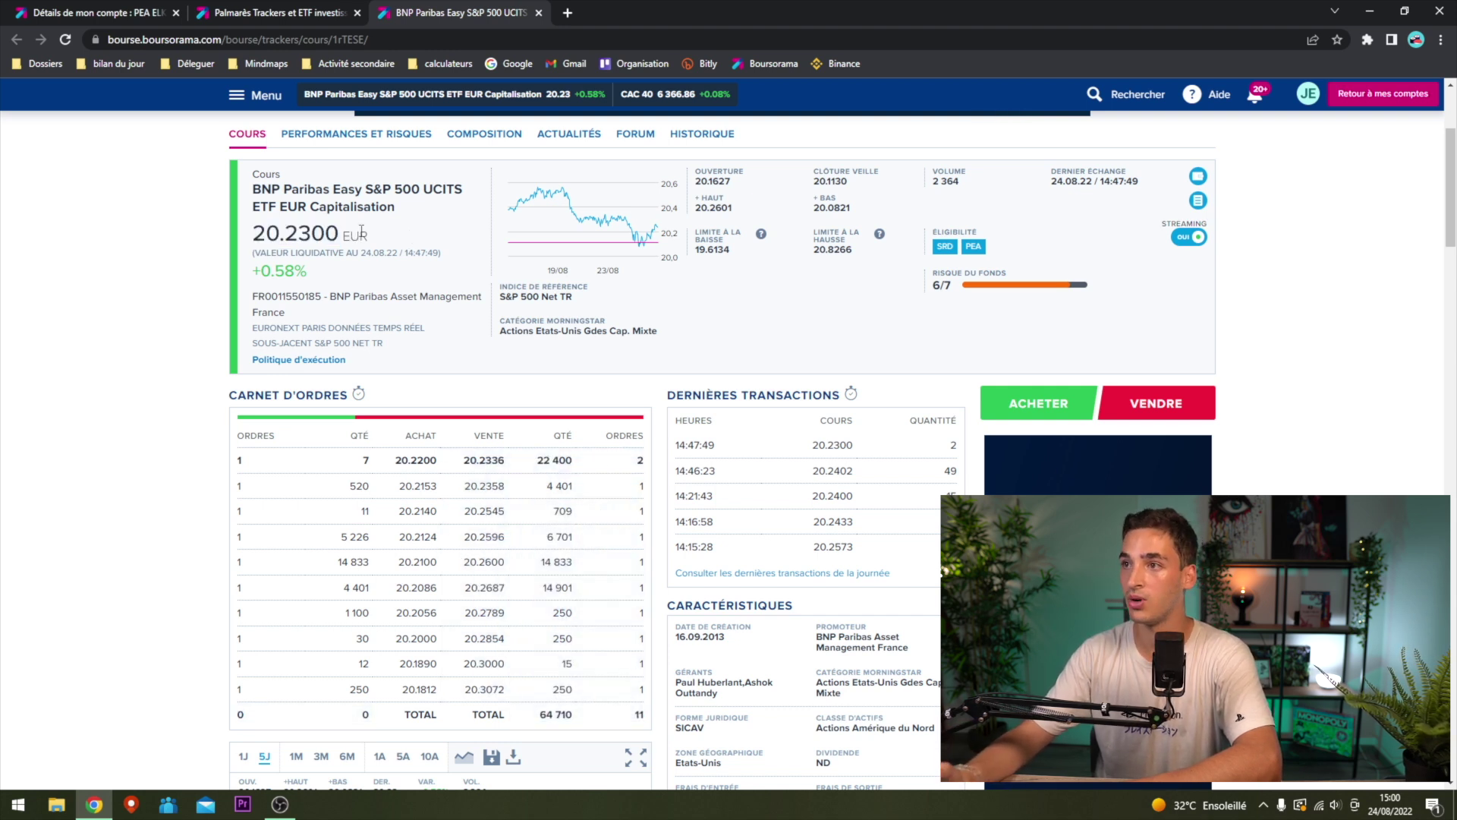
{"action": "left_click", "coordinate": [292, 9]}
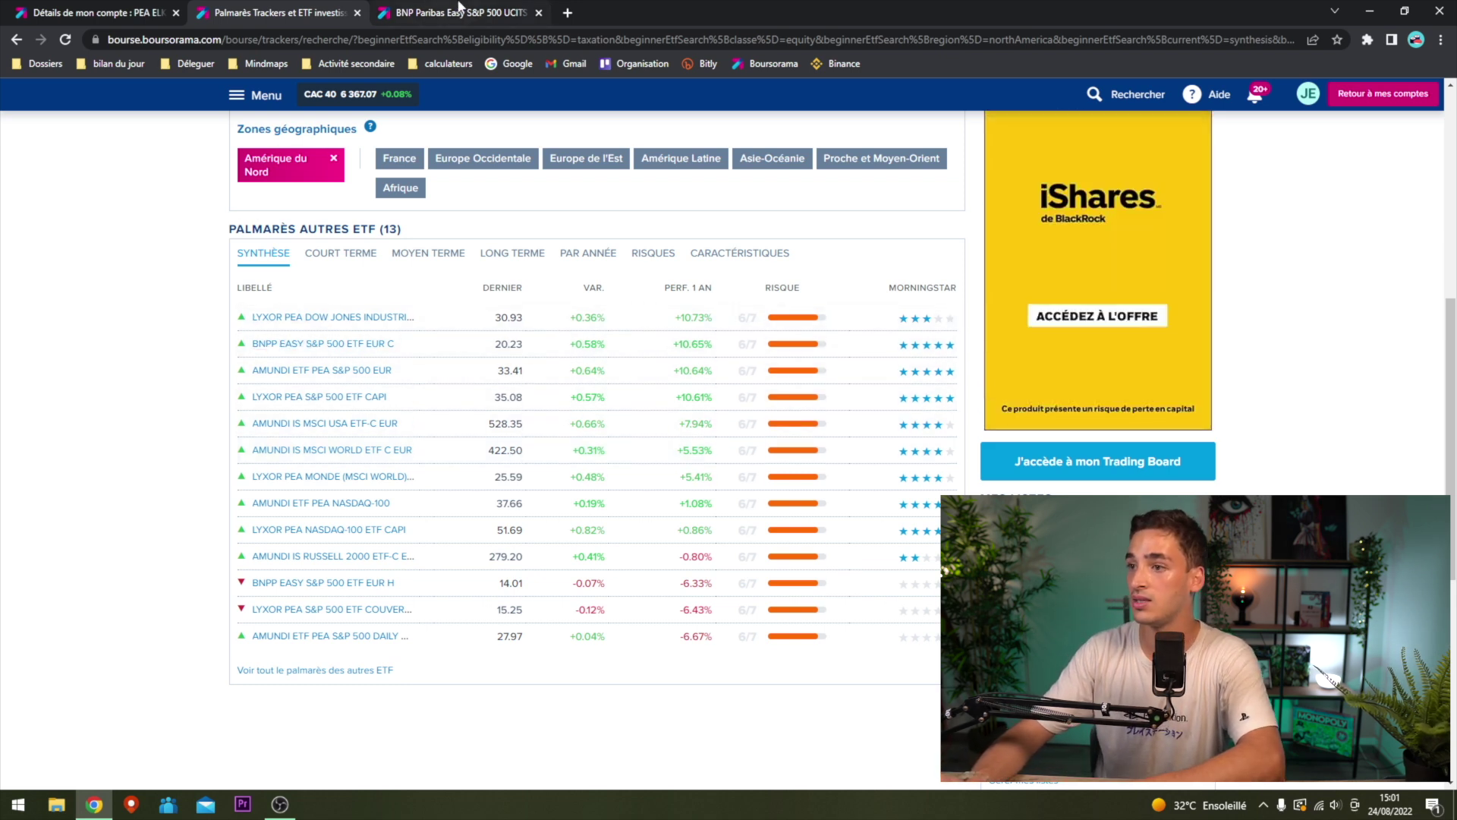
{"action": "left_click", "coordinate": [458, 9]}
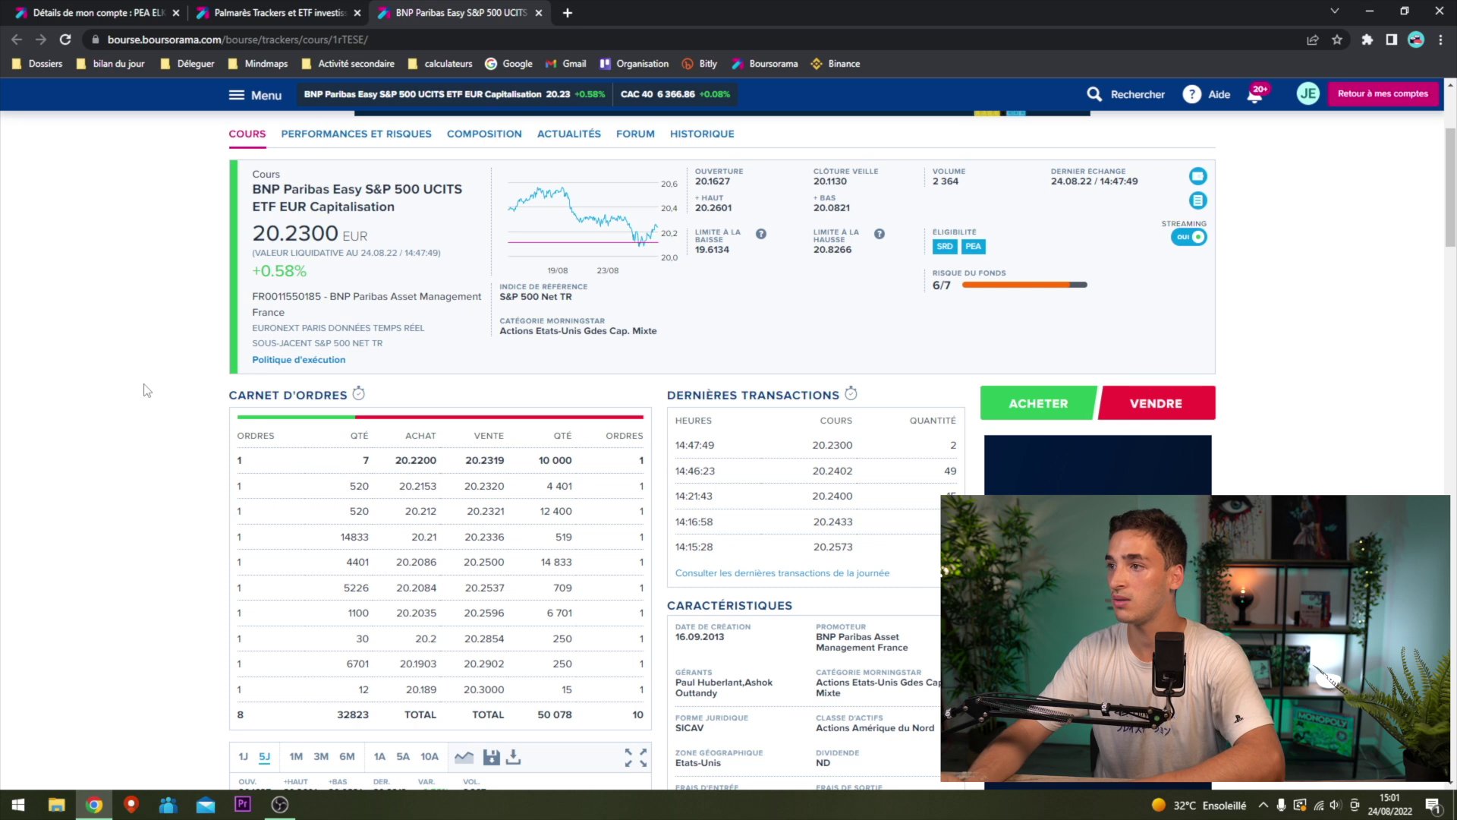
{"action": "double_click", "coordinate": [285, 296]}
{"action": "key", "text": "ctrl+c"}
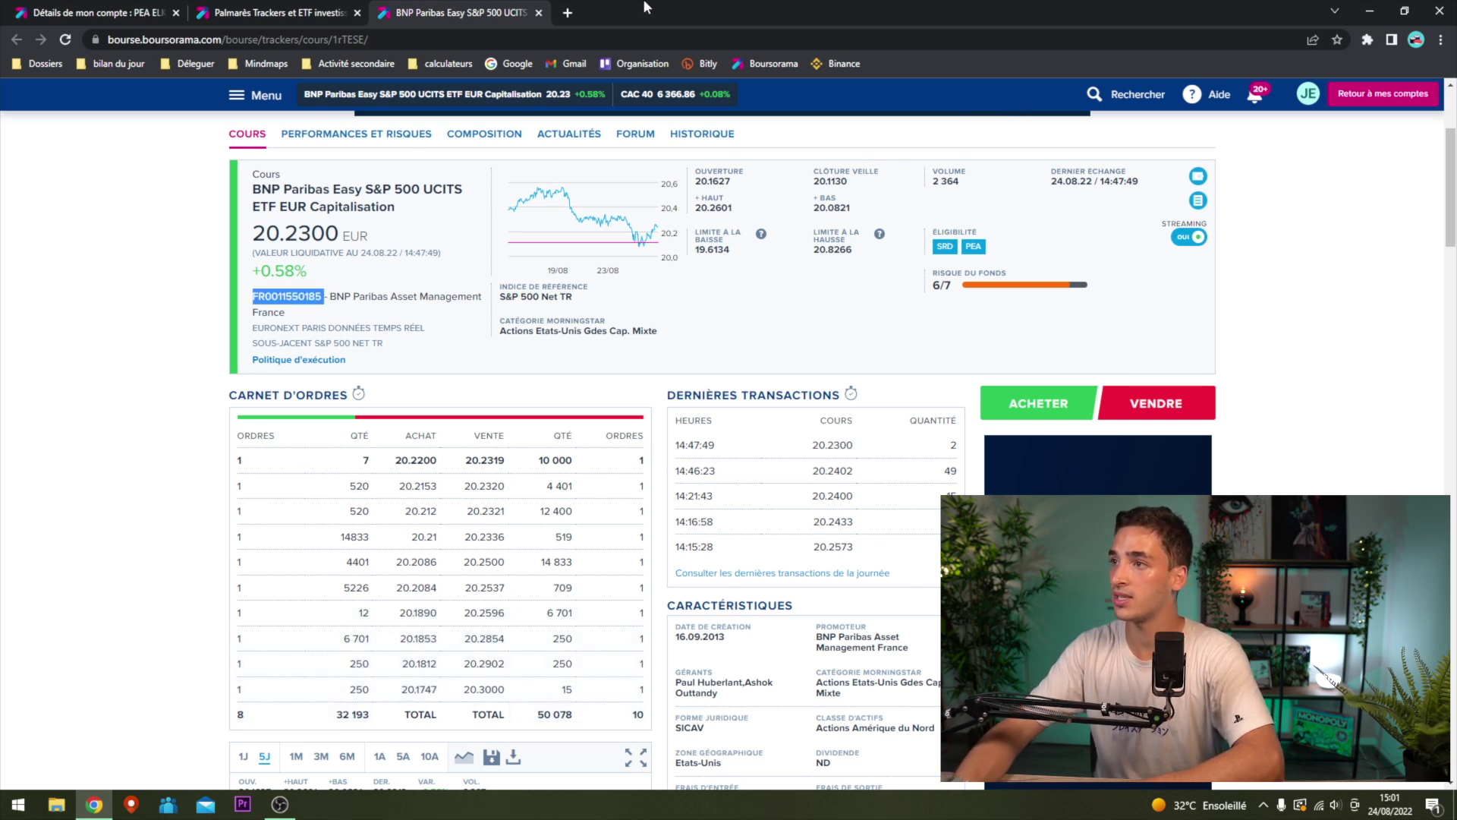
{"action": "left_click", "coordinate": [567, 13]}
{"action": "key", "text": "ctrl+v"}
{"action": "key", "text": "Return"}
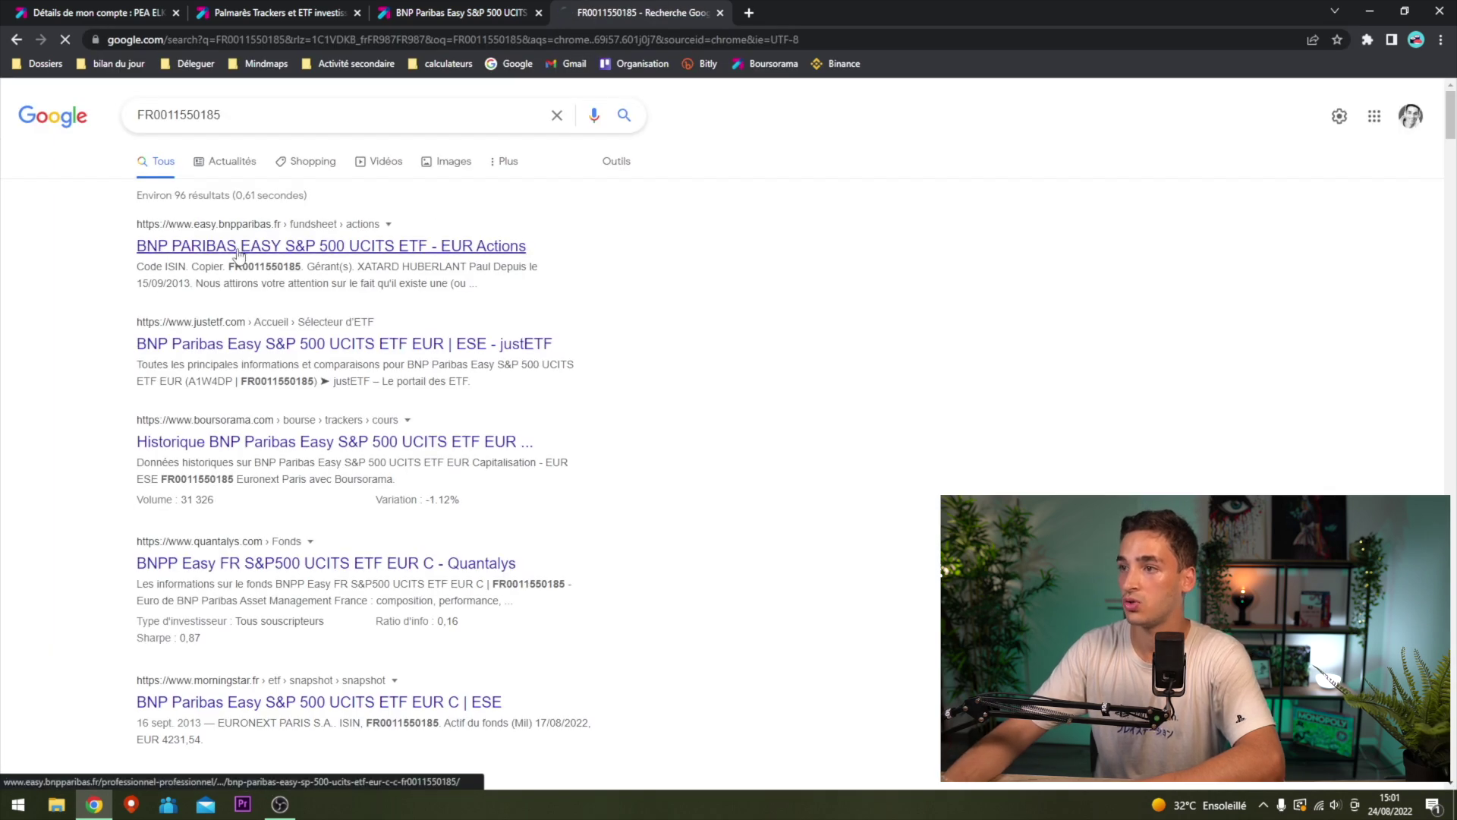
Open the BNP Paribas fund sheet from the search results, accept all cookies and enter the site as a private investor in France.
{"action": "left_click", "coordinate": [237, 251]}
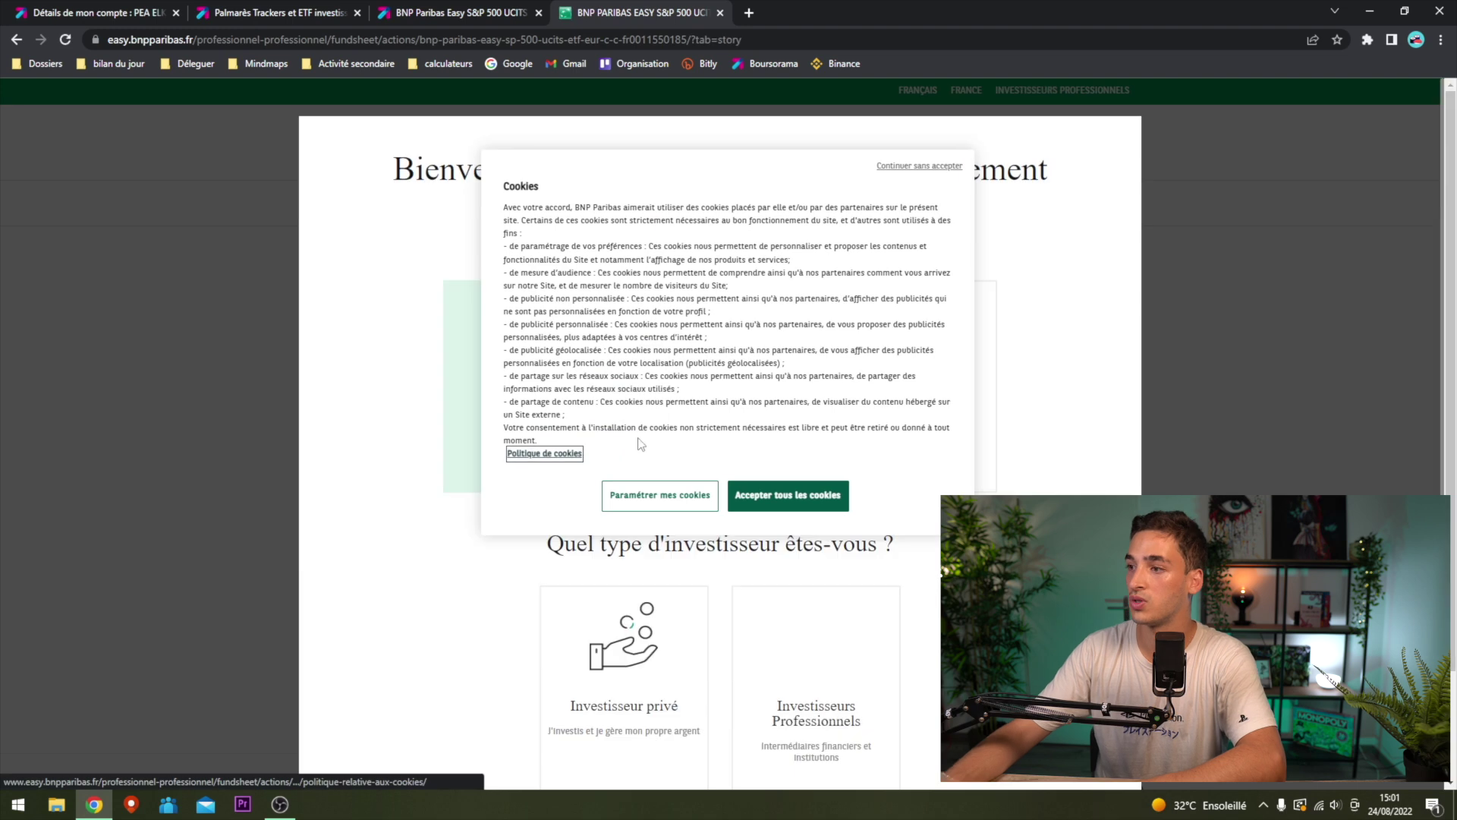
{"action": "left_click", "coordinate": [775, 497]}
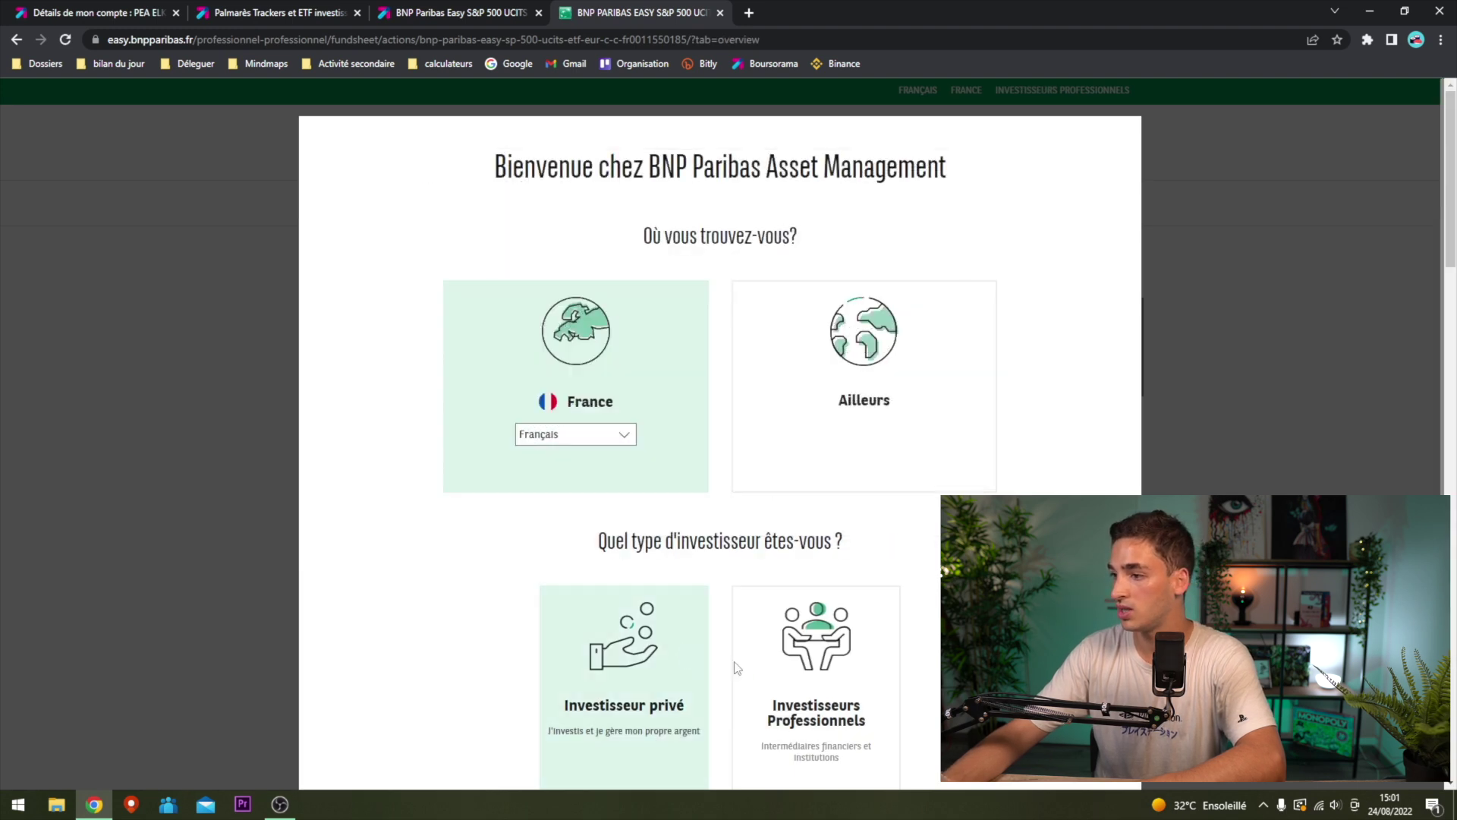
{"action": "scroll", "coordinate": [636, 521], "scroll_direction": "down", "scroll_amount": 3}
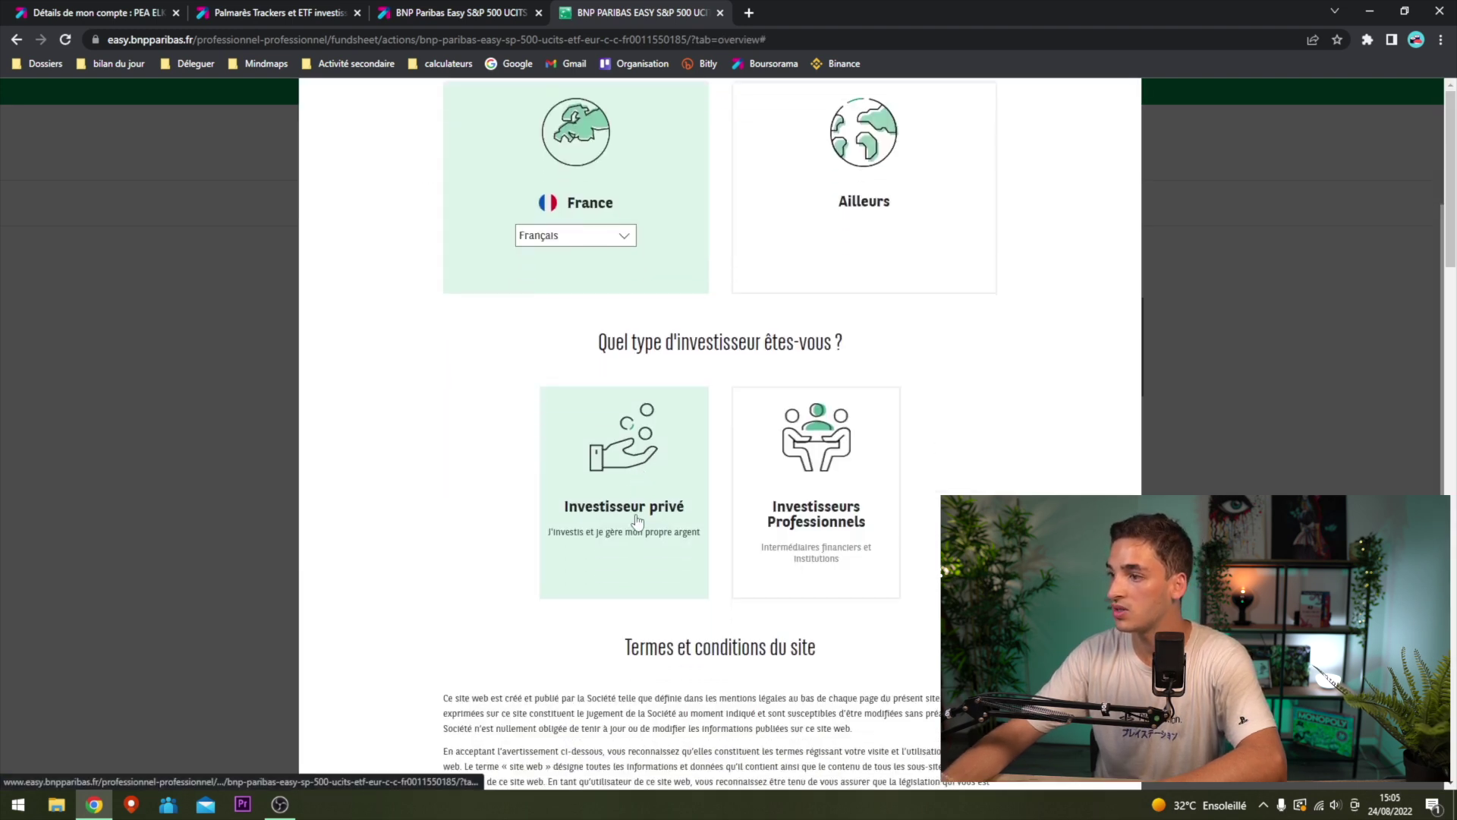
{"action": "scroll", "coordinate": [636, 520], "scroll_direction": "down", "scroll_amount": 3}
{"action": "left_click", "coordinate": [682, 687]}
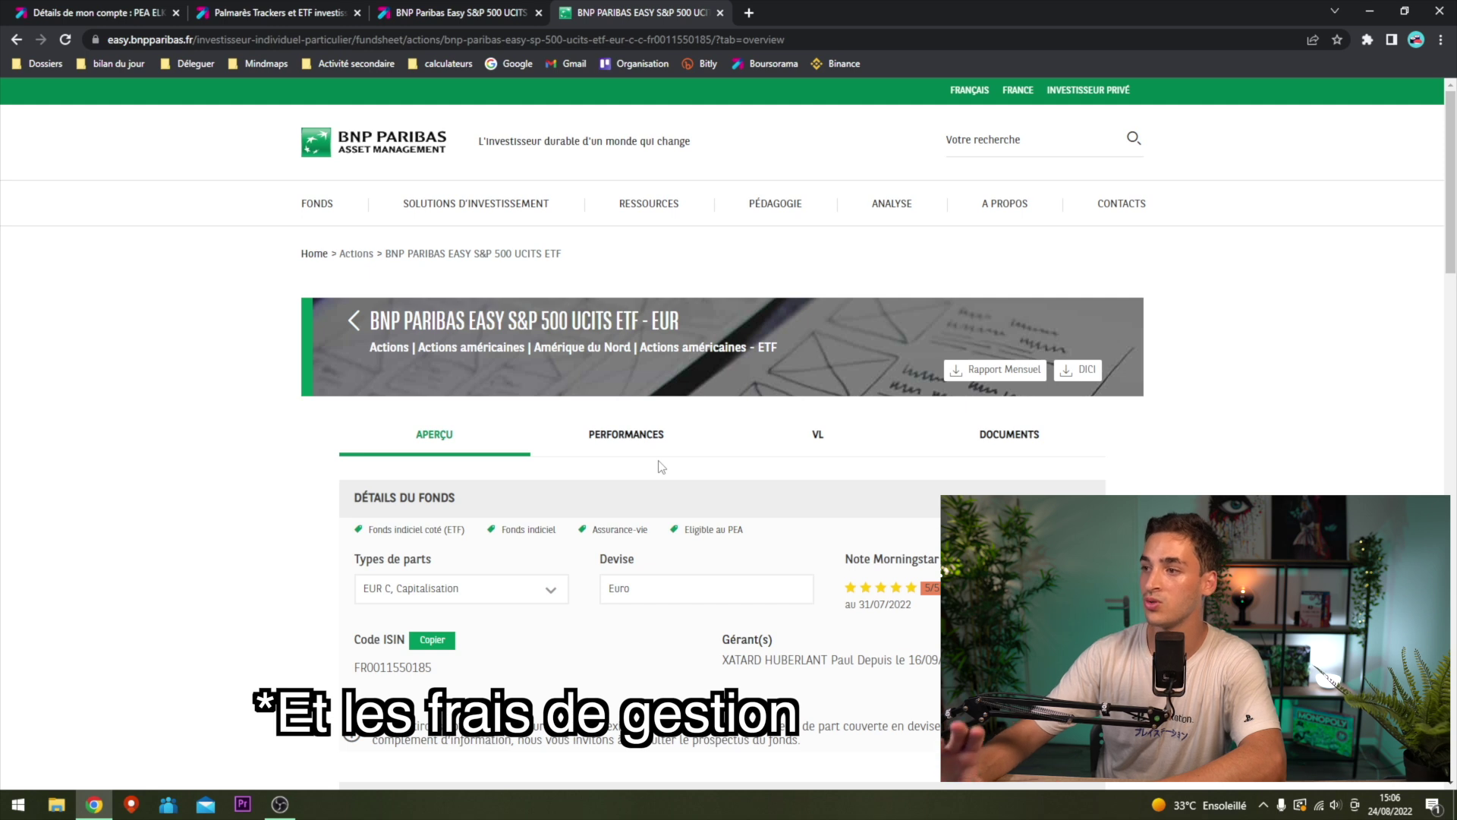
Examine the fund's net asset value (VL) details, especially the total assets of the share class.
{"action": "left_click", "coordinate": [819, 437]}
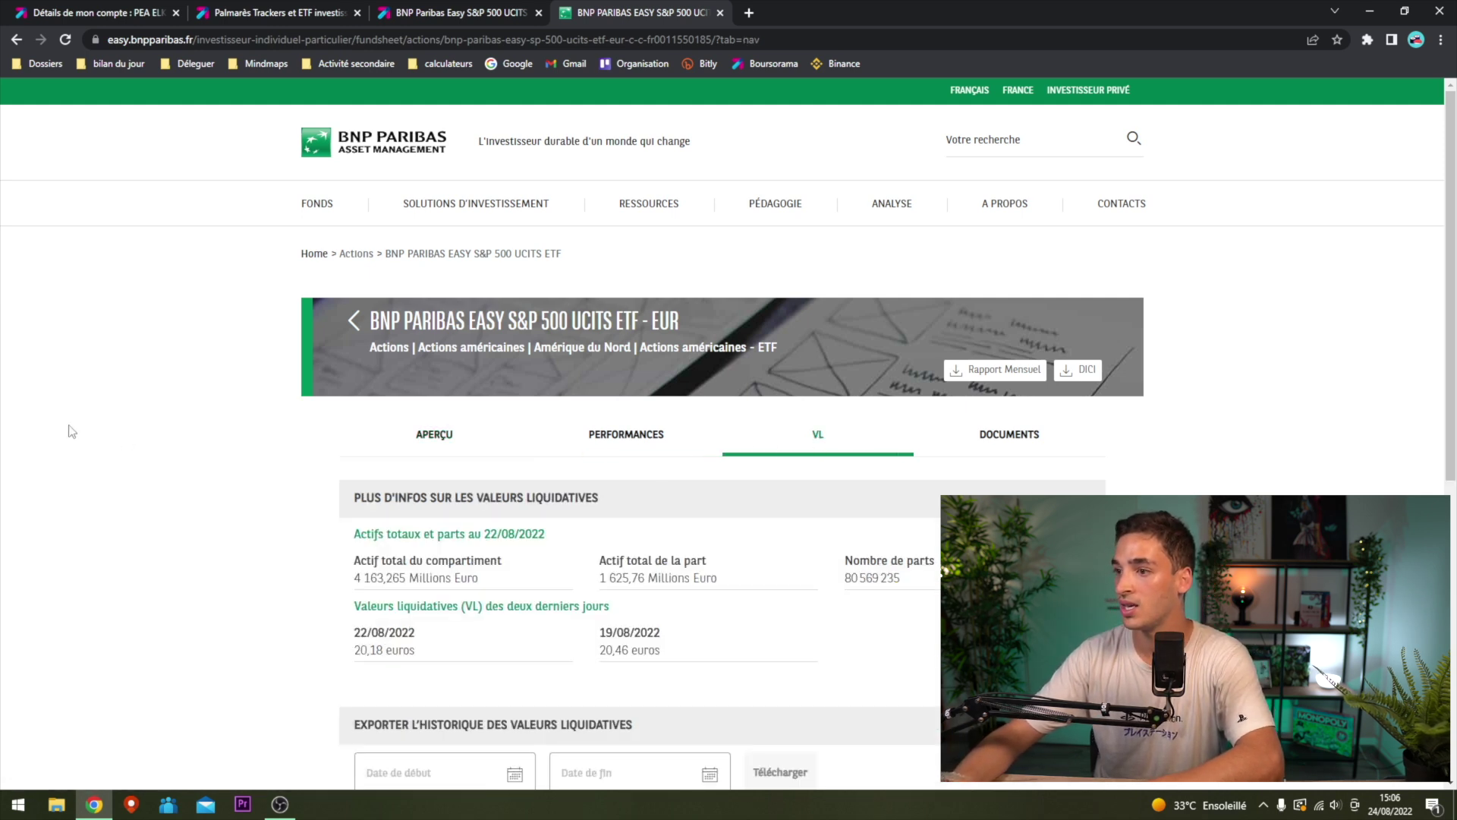
{"action": "scroll", "coordinate": [114, 421], "scroll_direction": "down", "scroll_amount": 2}
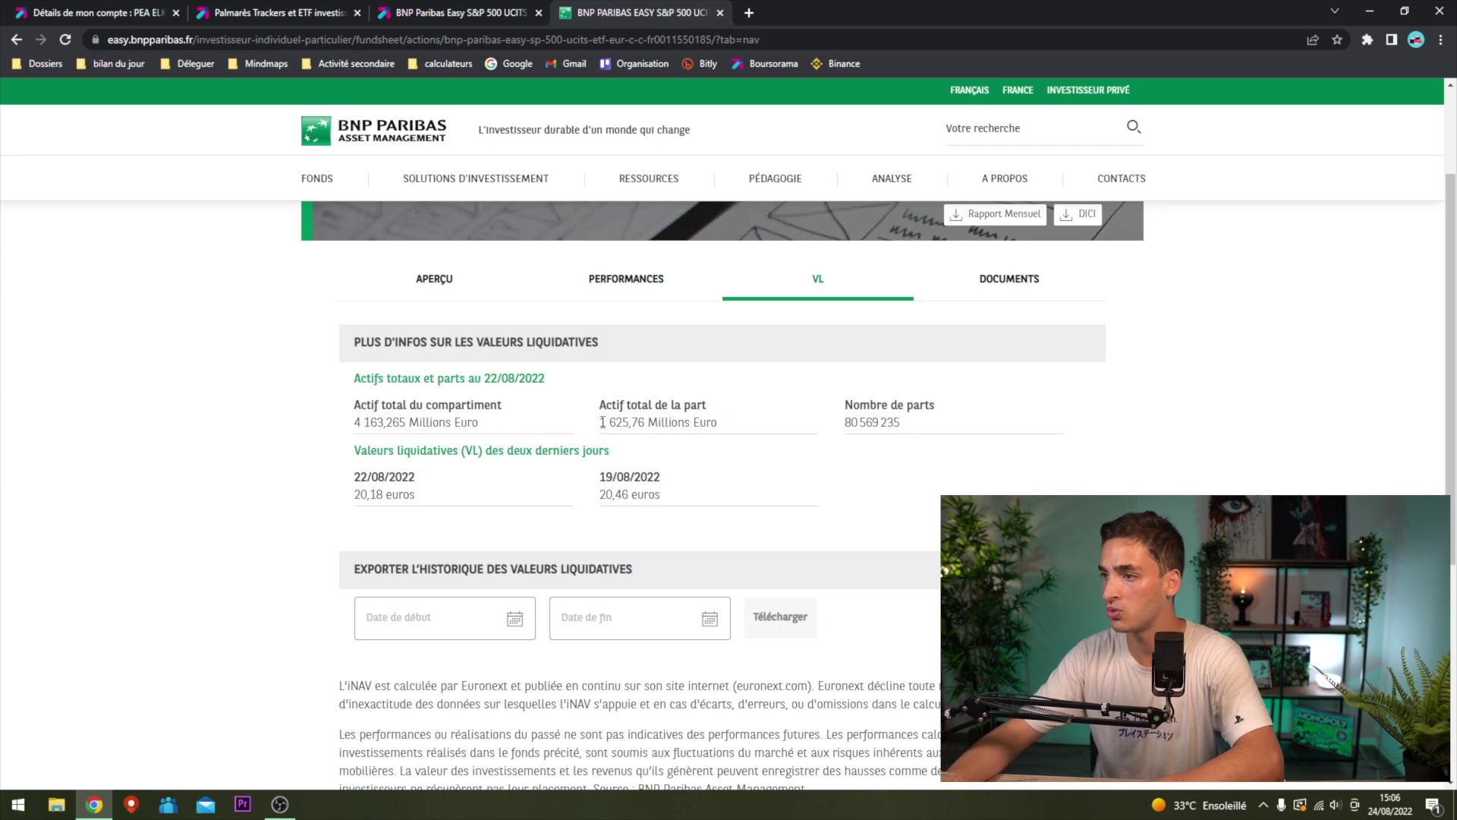
{"action": "left_click_drag", "start_coordinate": [604, 422], "coordinate": [727, 421]}
{"action": "left_click", "coordinate": [727, 420]}
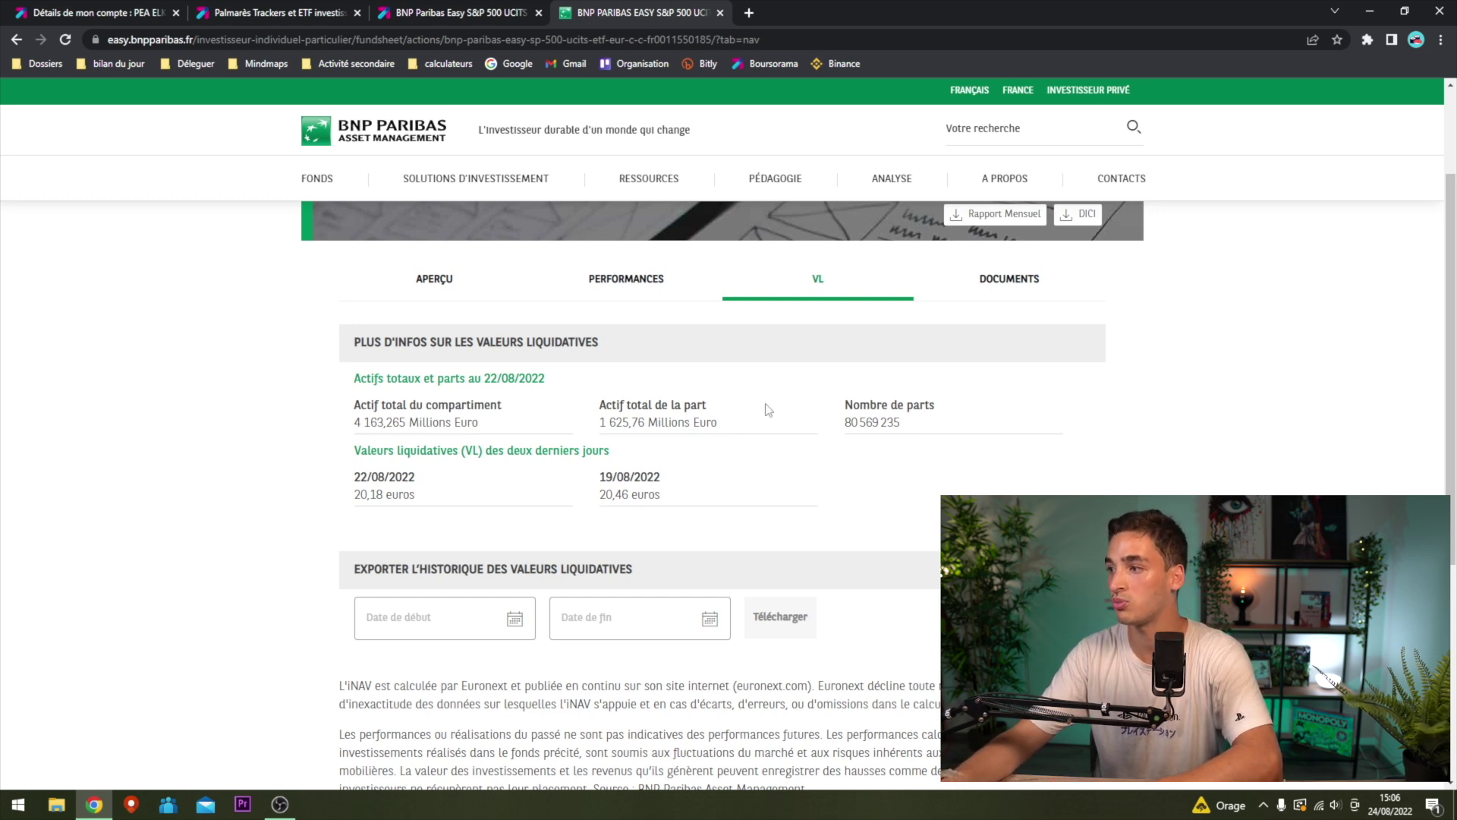
Review the fund's performance data: the 3-year annualised figure, the 5-year chart against the benchmark index and the cumulative performance summary.
{"action": "scroll", "coordinate": [758, 408], "scroll_direction": "up", "scroll_amount": 2}
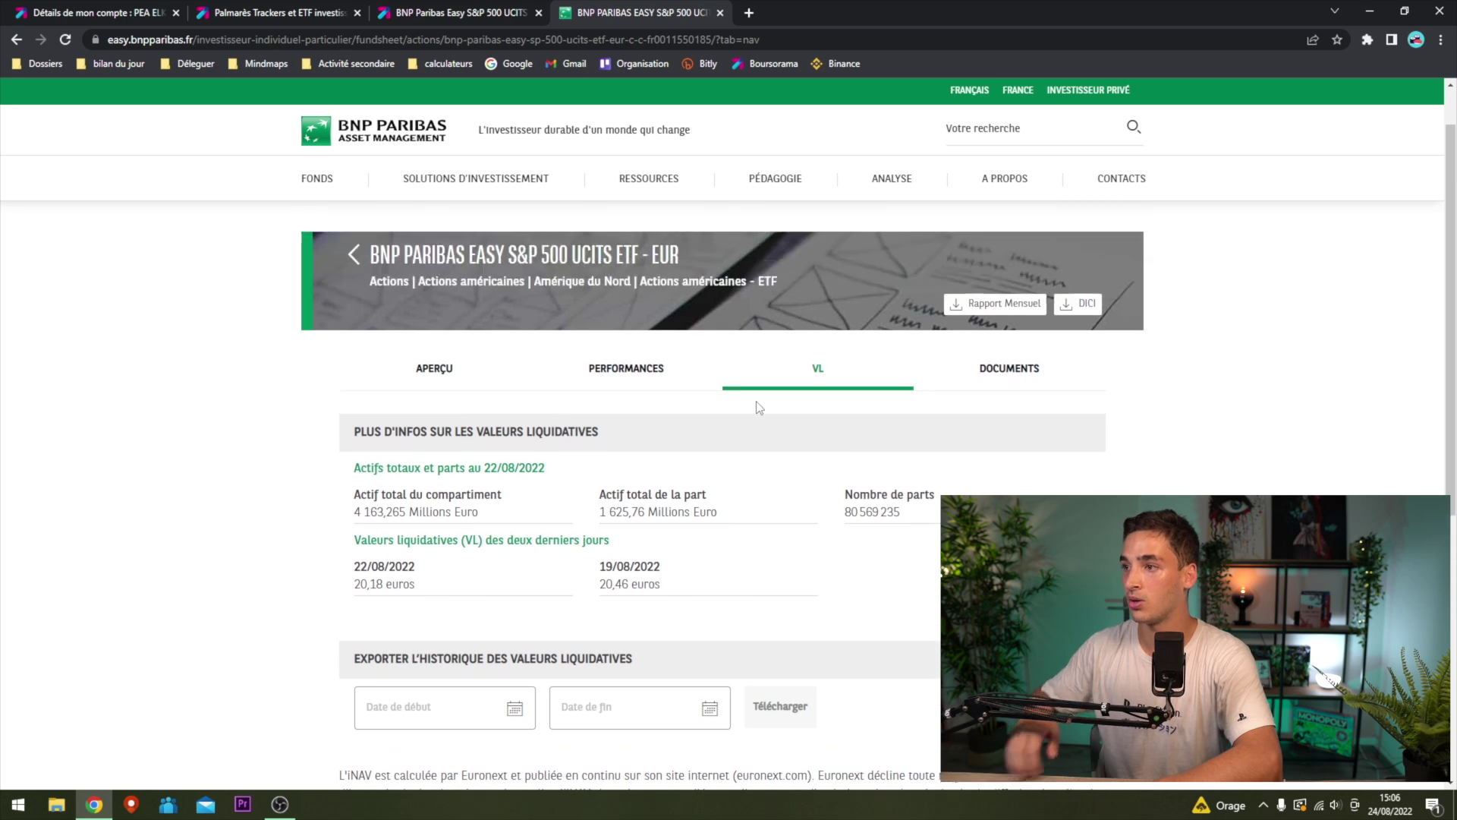
{"action": "left_click", "coordinate": [668, 435]}
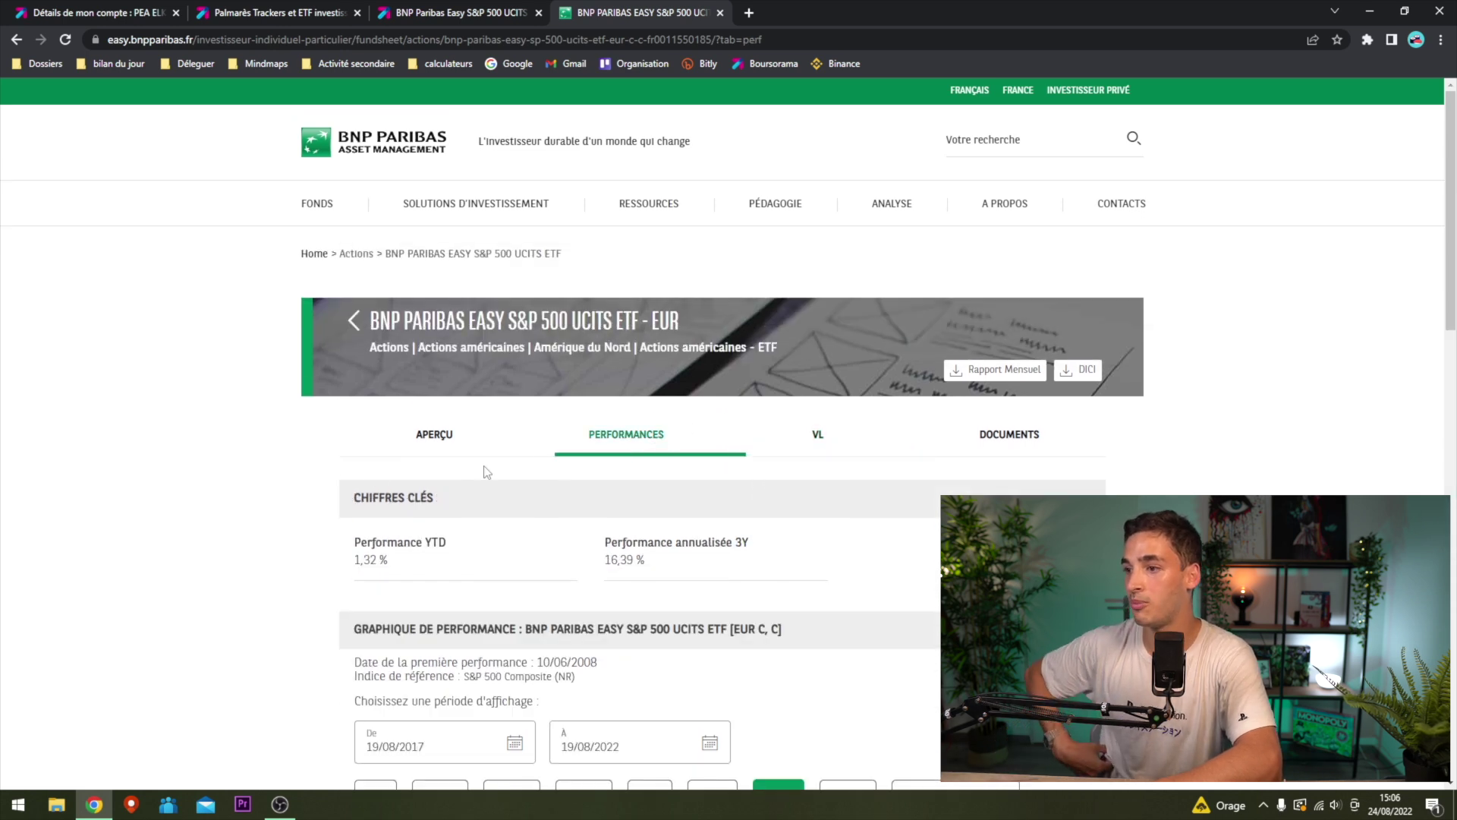
{"action": "scroll", "coordinate": [165, 484], "scroll_direction": "down", "scroll_amount": 3}
{"action": "scroll", "coordinate": [166, 484], "scroll_direction": "up", "scroll_amount": 1}
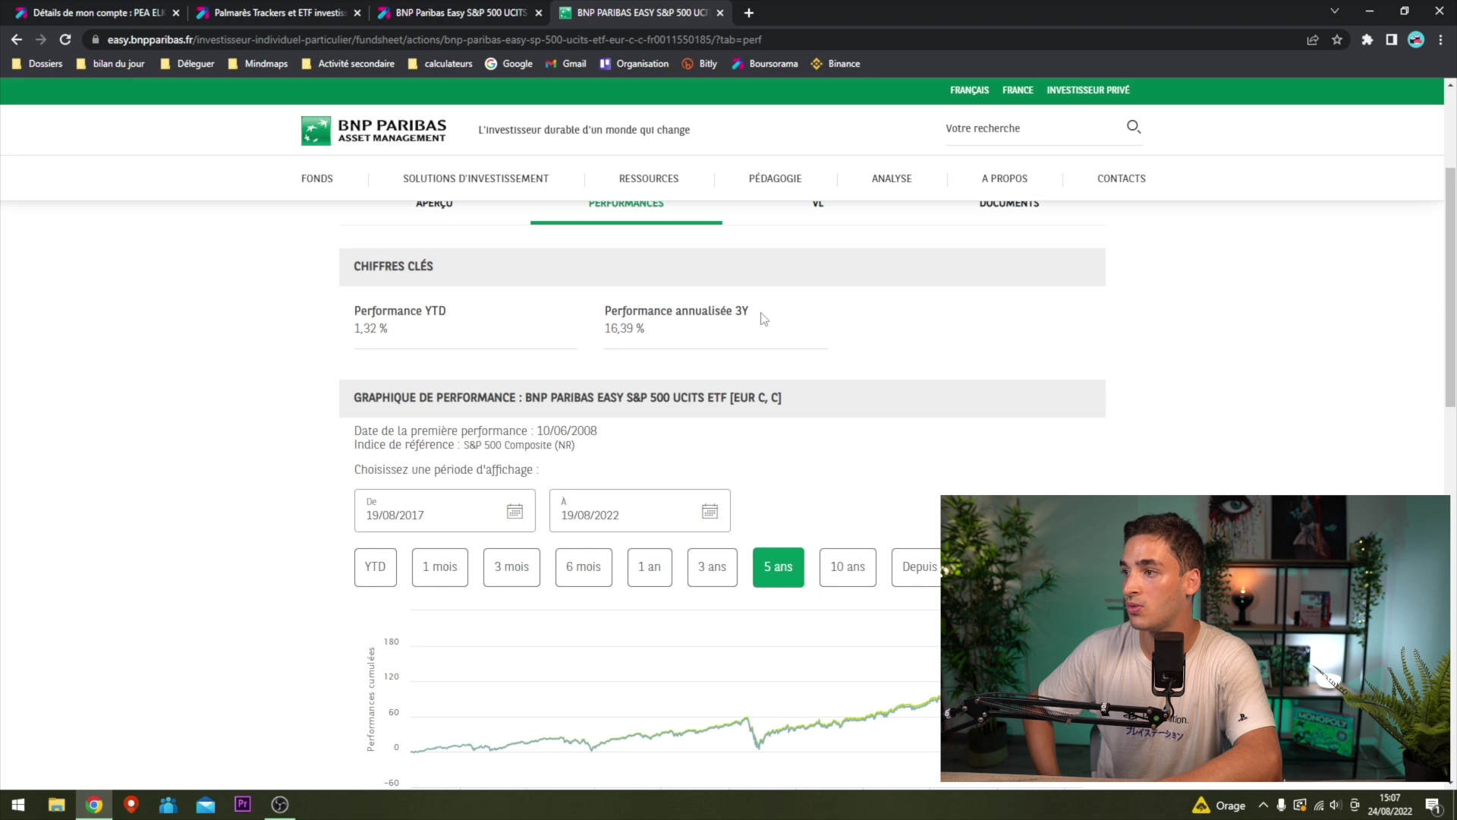
{"action": "triple_click", "coordinate": [629, 326]}
{"action": "left_click", "coordinate": [875, 347]}
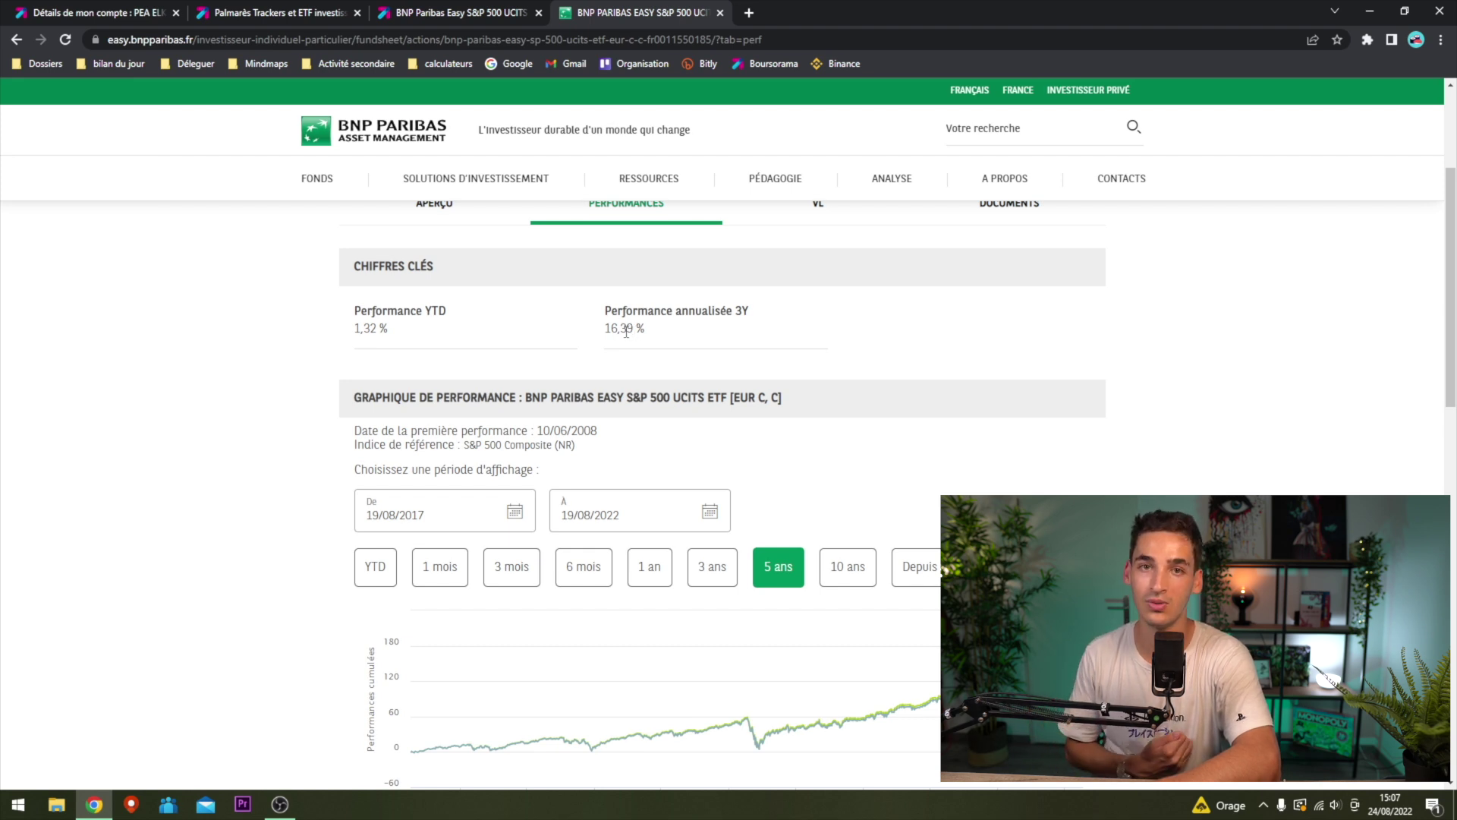
{"action": "scroll", "coordinate": [626, 331], "scroll_direction": "down", "scroll_amount": 4}
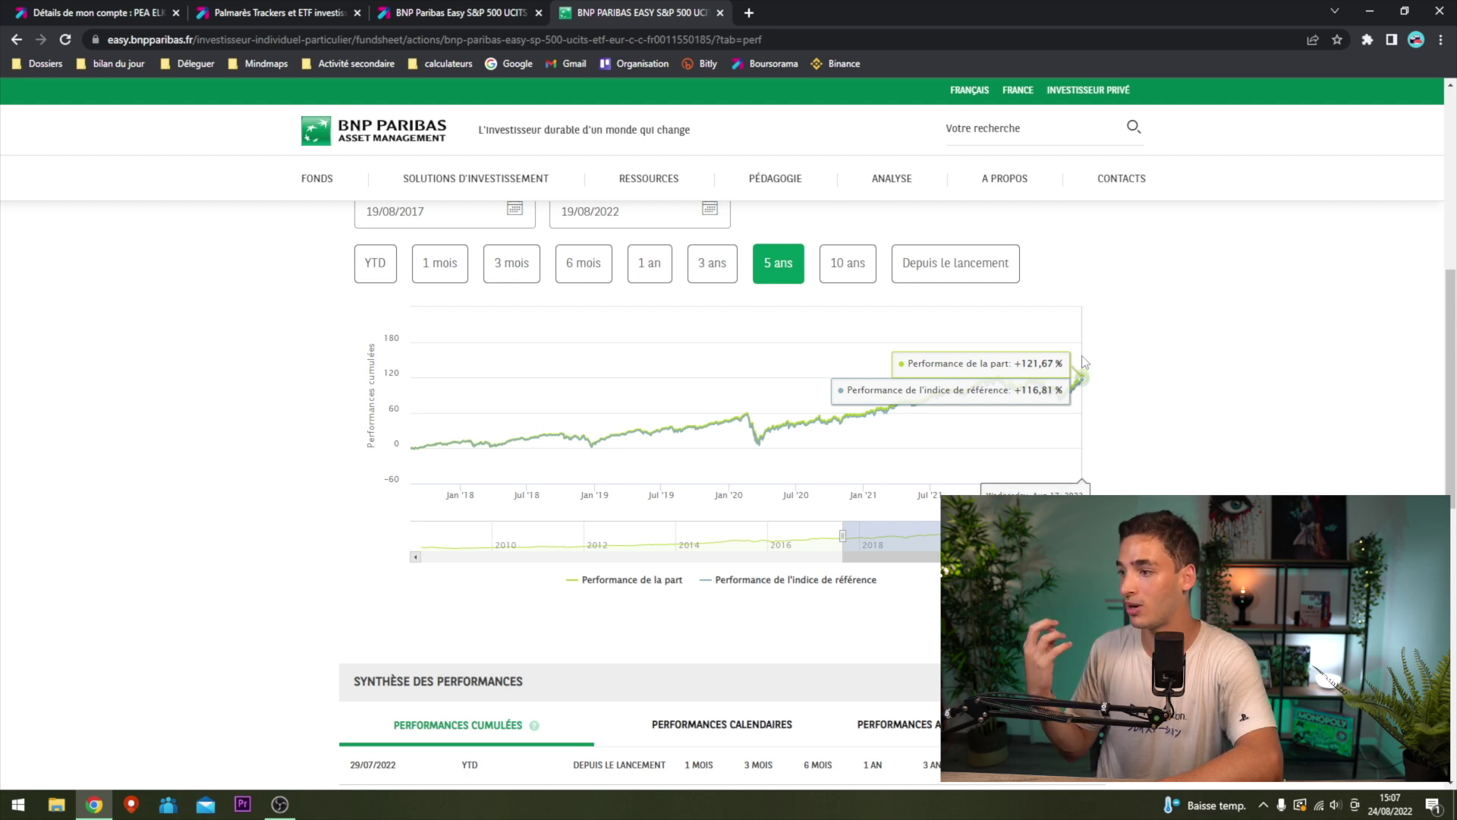
{"action": "scroll", "coordinate": [1193, 338], "scroll_direction": "down", "scroll_amount": 5}
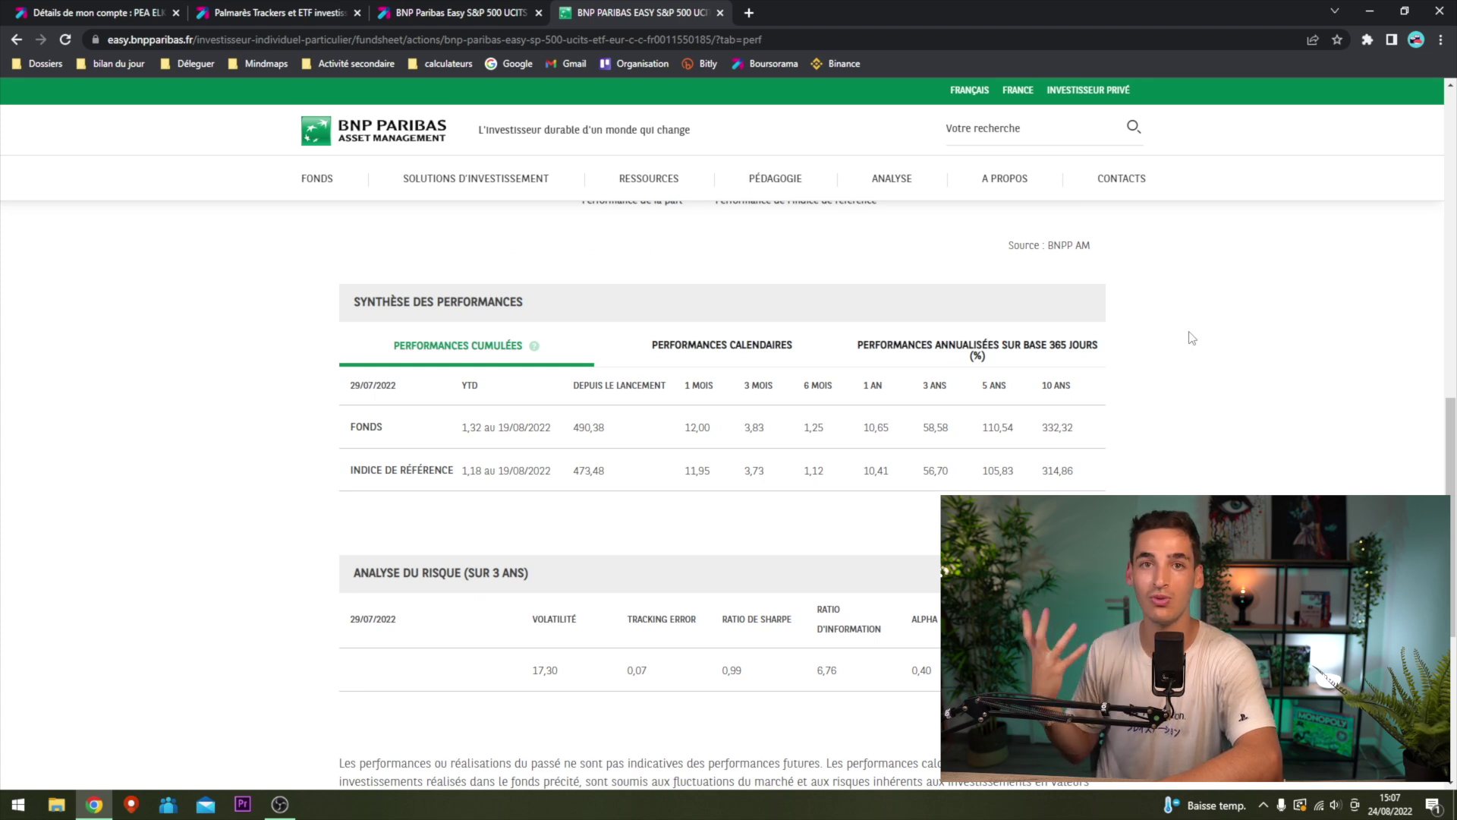
{"action": "scroll", "coordinate": [1193, 337], "scroll_direction": "up", "scroll_amount": 5}
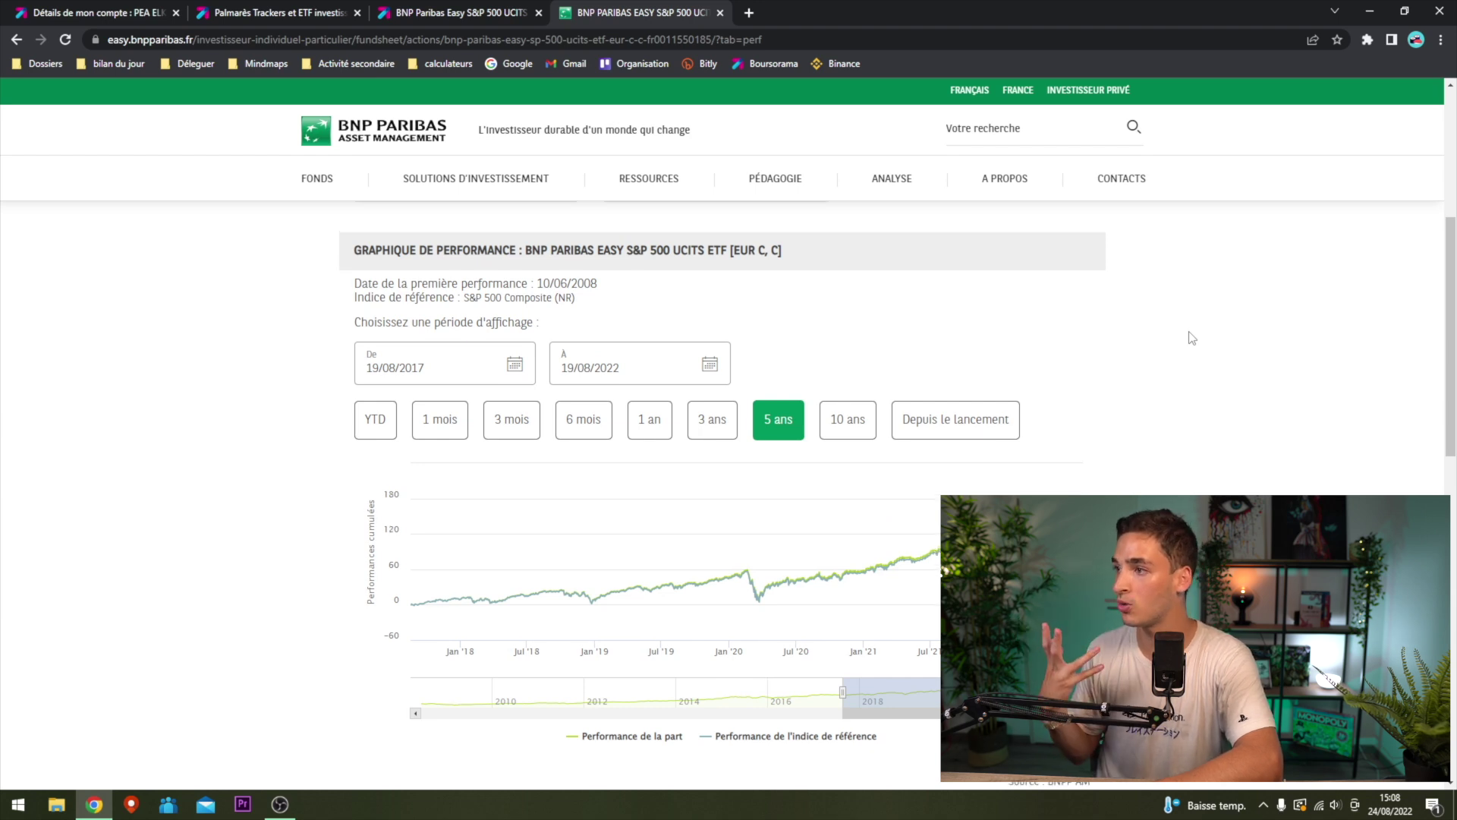
Return to the fund's overview (Aperçu) and examine its characteristics.
{"action": "scroll", "coordinate": [1188, 335], "scroll_direction": "up", "scroll_amount": 5}
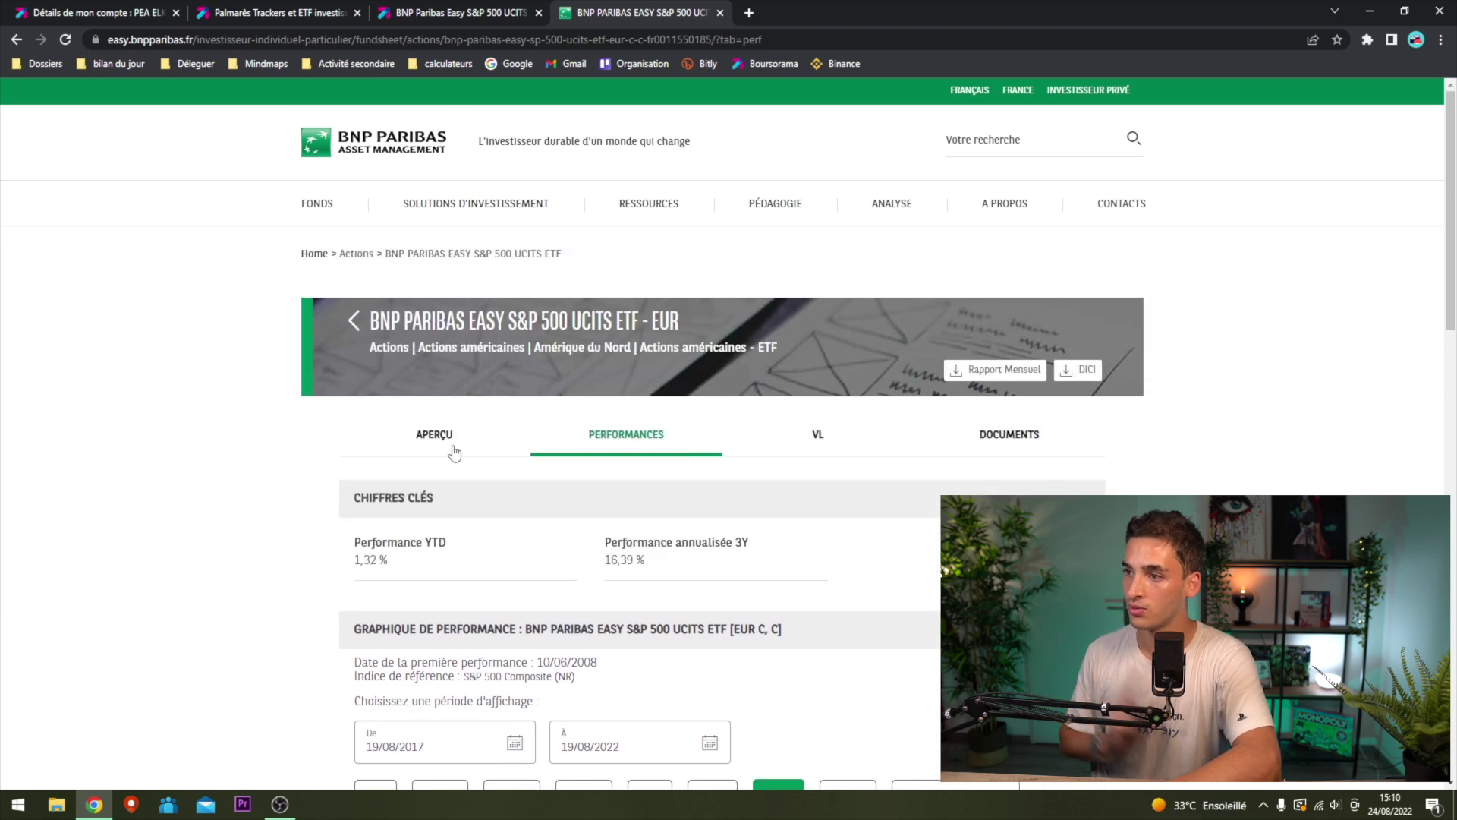
{"action": "left_click", "coordinate": [453, 448]}
{"action": "scroll", "coordinate": [205, 478], "scroll_direction": "down", "scroll_amount": 6}
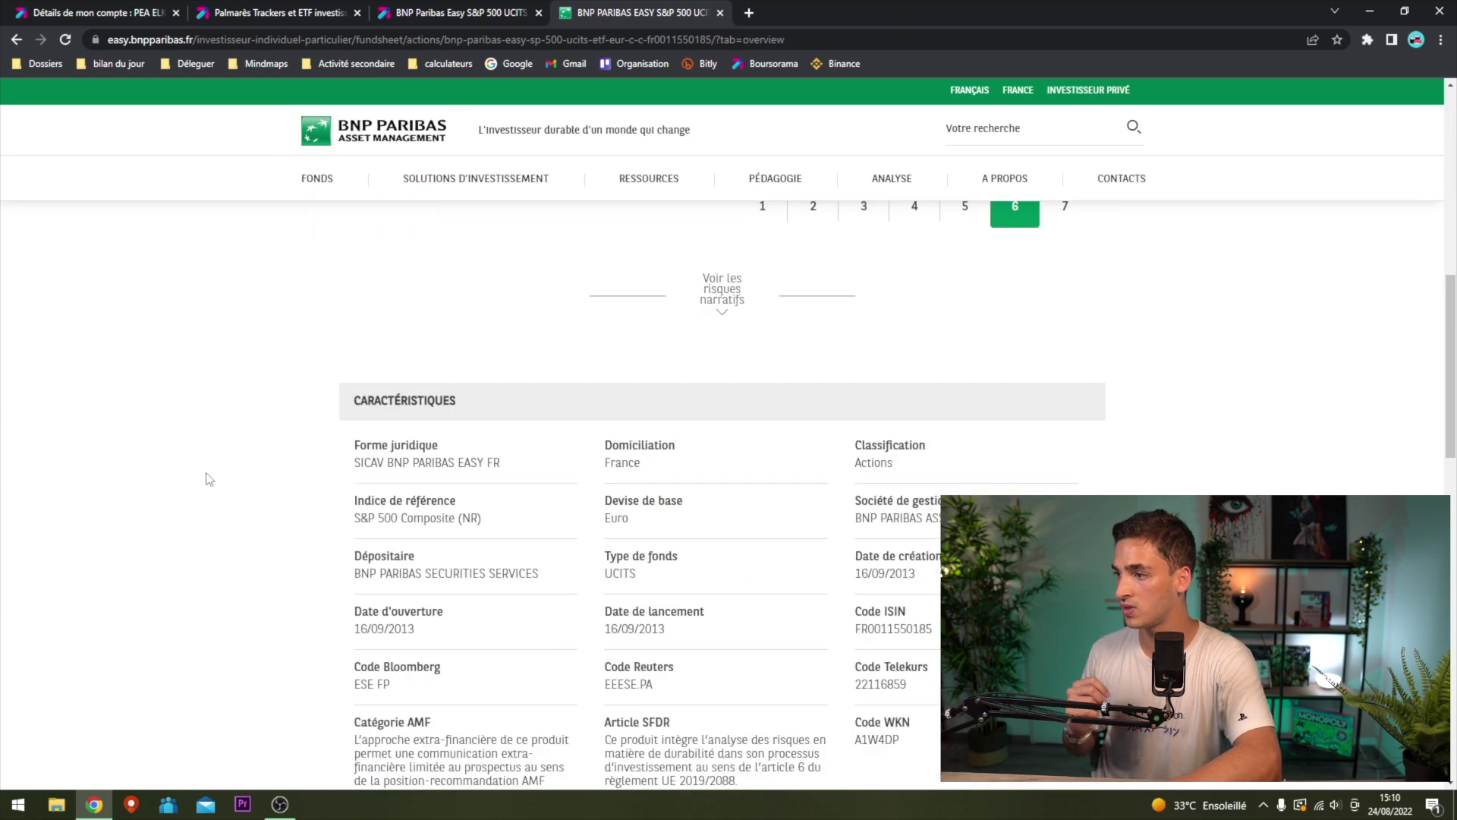
Examine the fund's Commissions section, especially the actual ongoing charges (Frais courants réels).
{"action": "scroll", "coordinate": [228, 451], "scroll_direction": "down", "scroll_amount": 6}
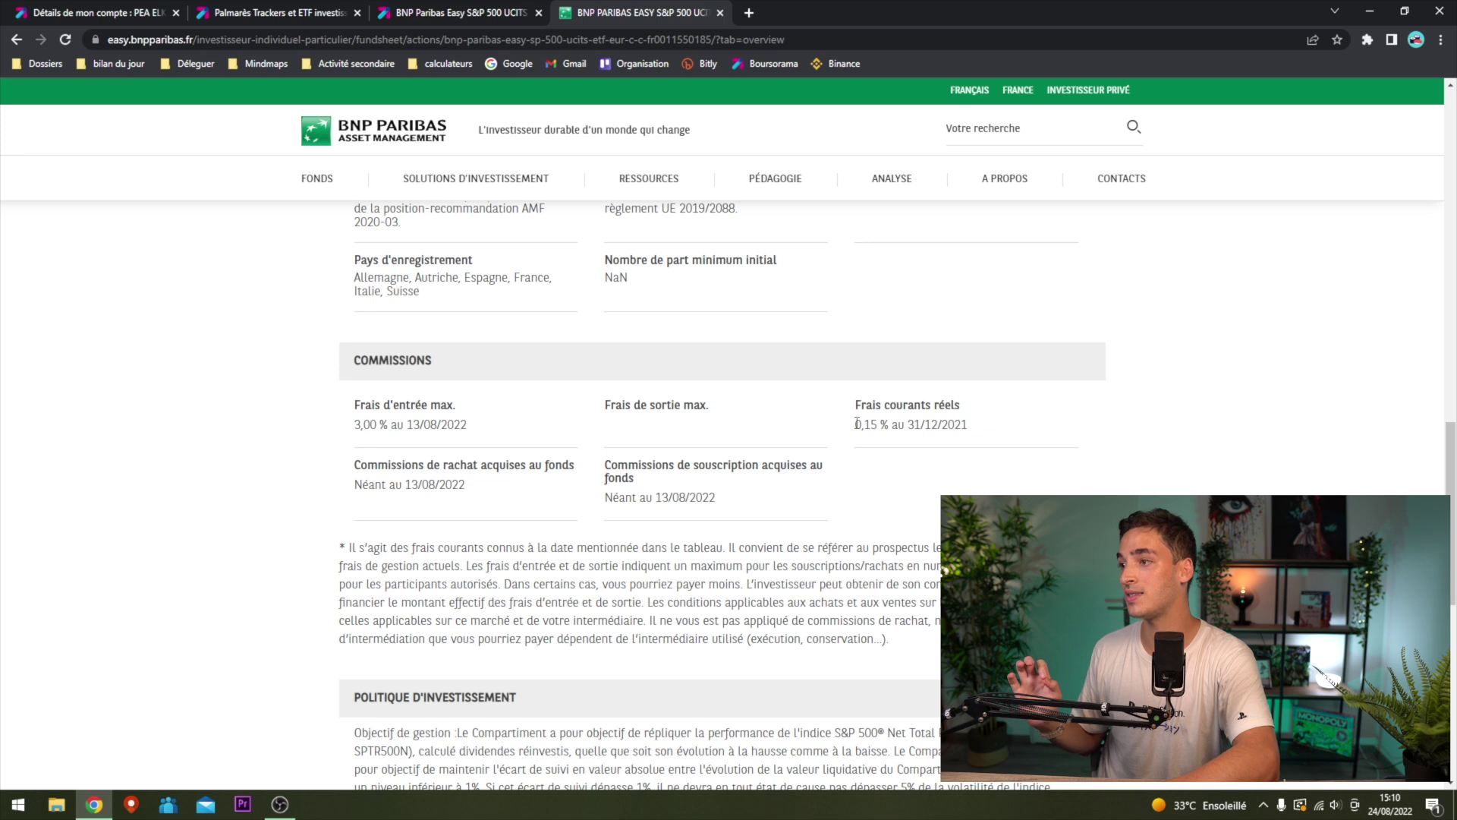
{"action": "left_click_drag", "start_coordinate": [857, 424], "coordinate": [975, 426]}
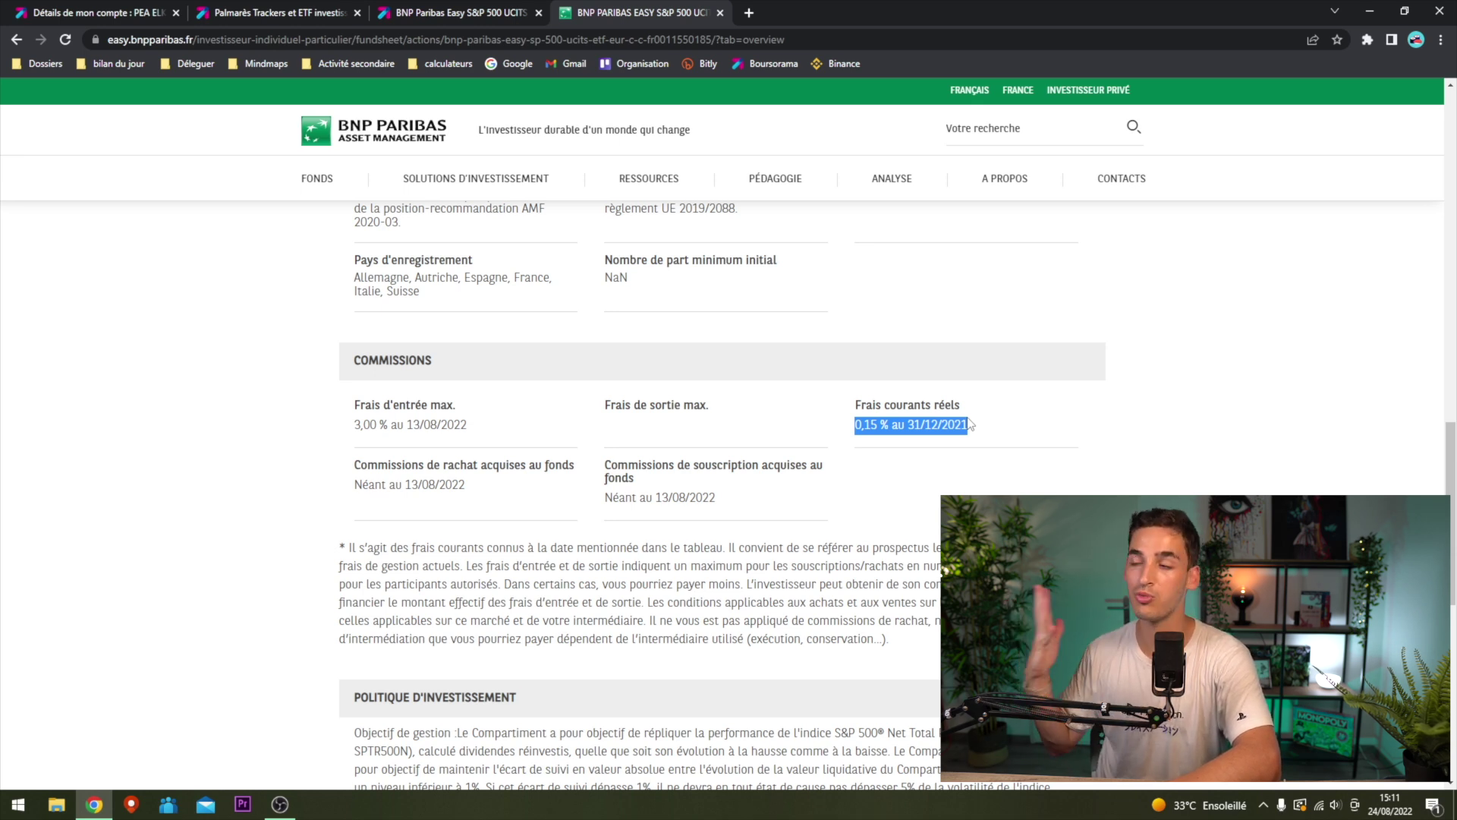
{"action": "left_click", "coordinate": [970, 439]}
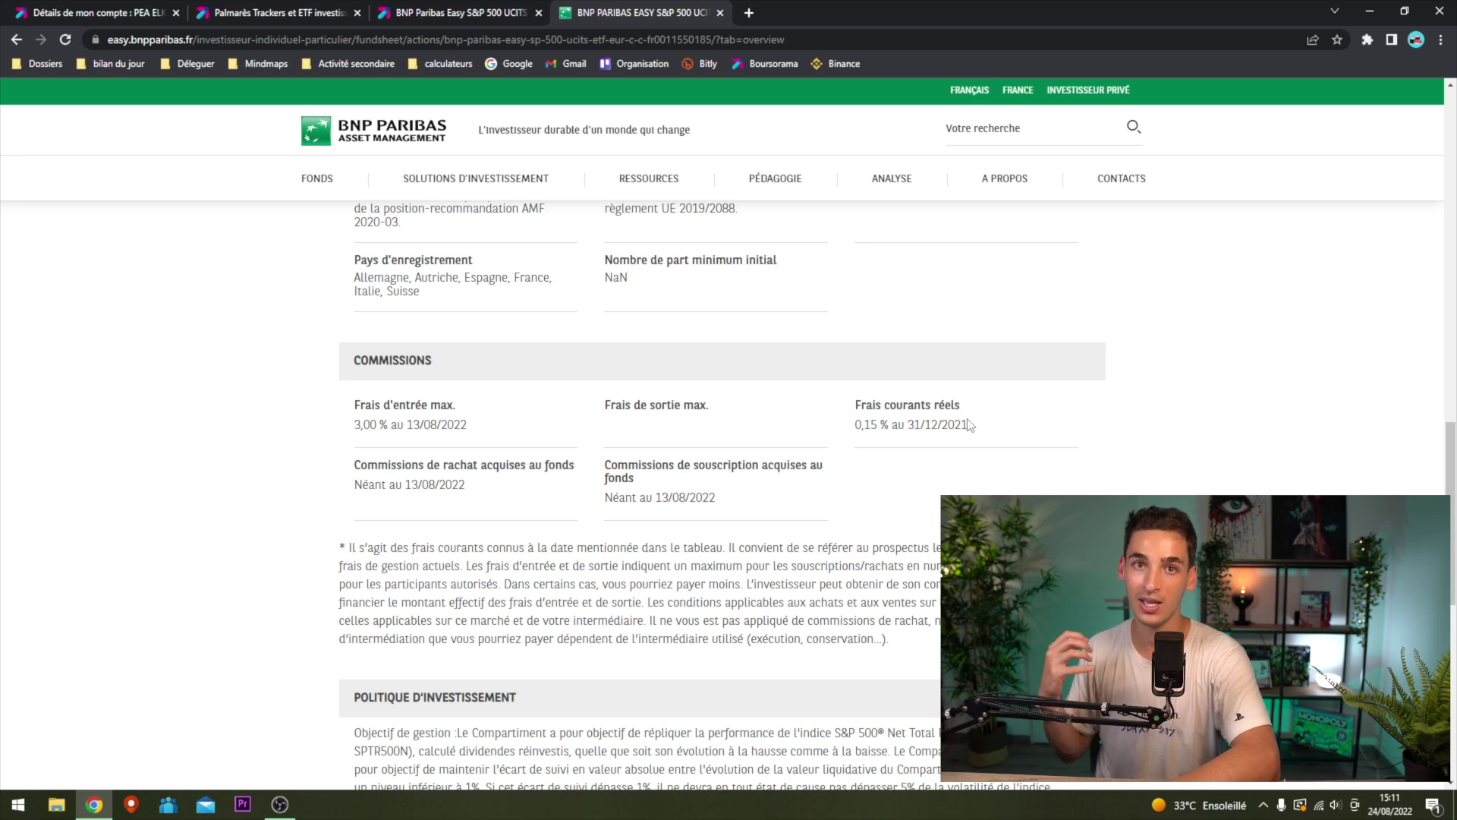
Return to the ETF's Boursorama page, open an order ticket and leave it set to Acheter after trying Vendre.
{"action": "left_click", "coordinate": [488, 10]}
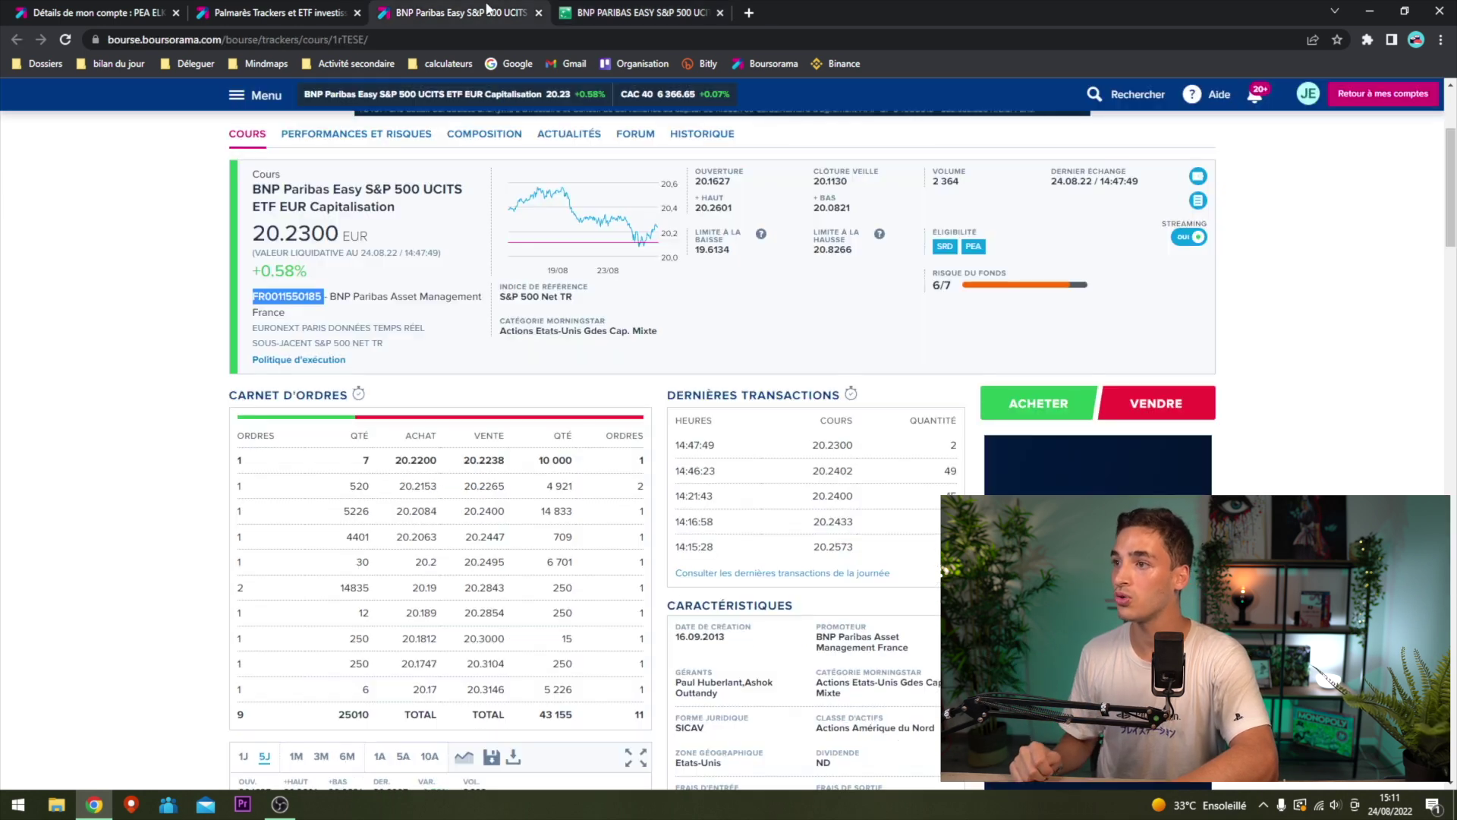
{"action": "left_click", "coordinate": [1045, 410]}
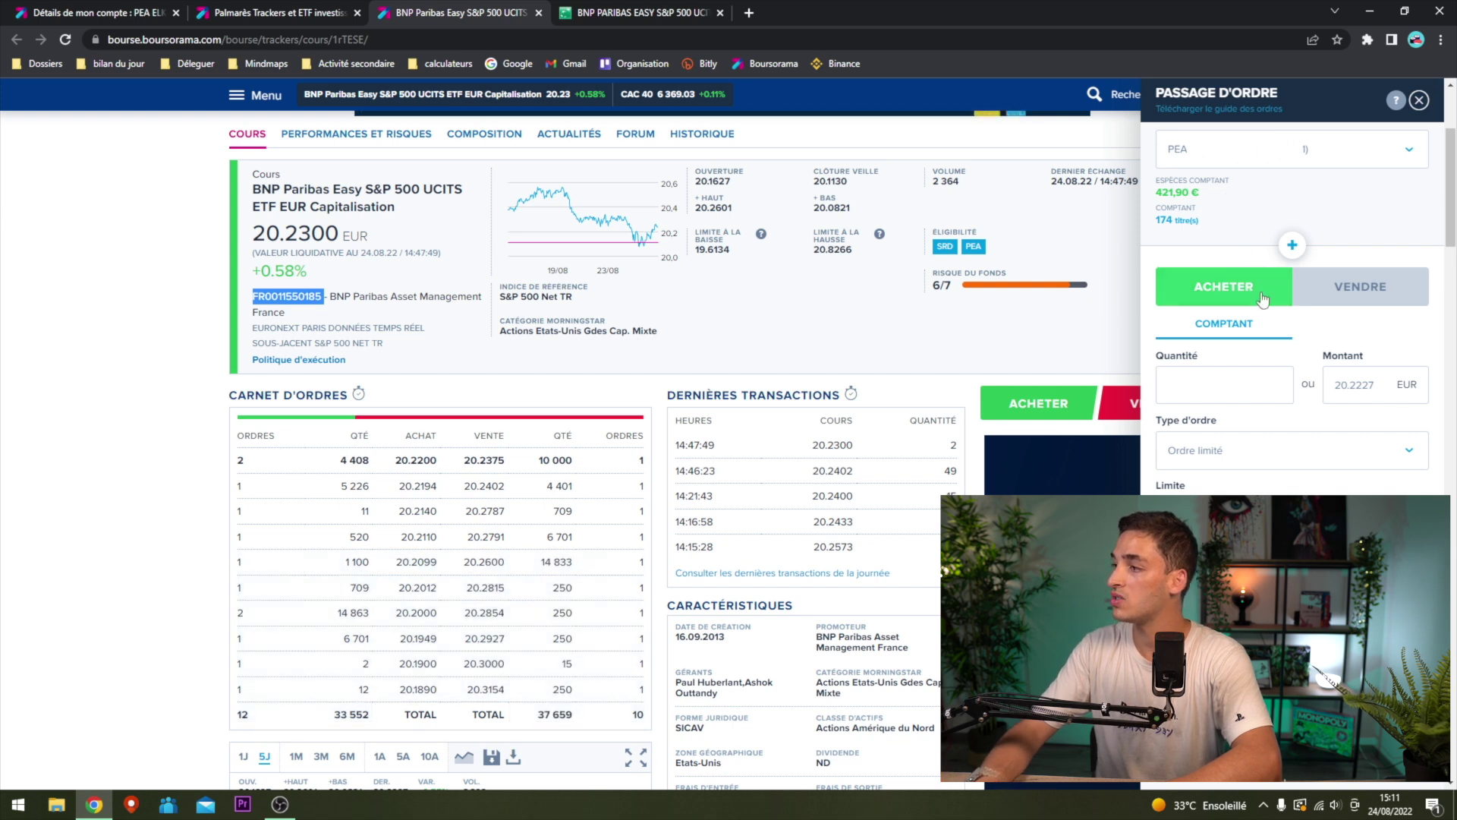
{"action": "left_click", "coordinate": [1317, 296]}
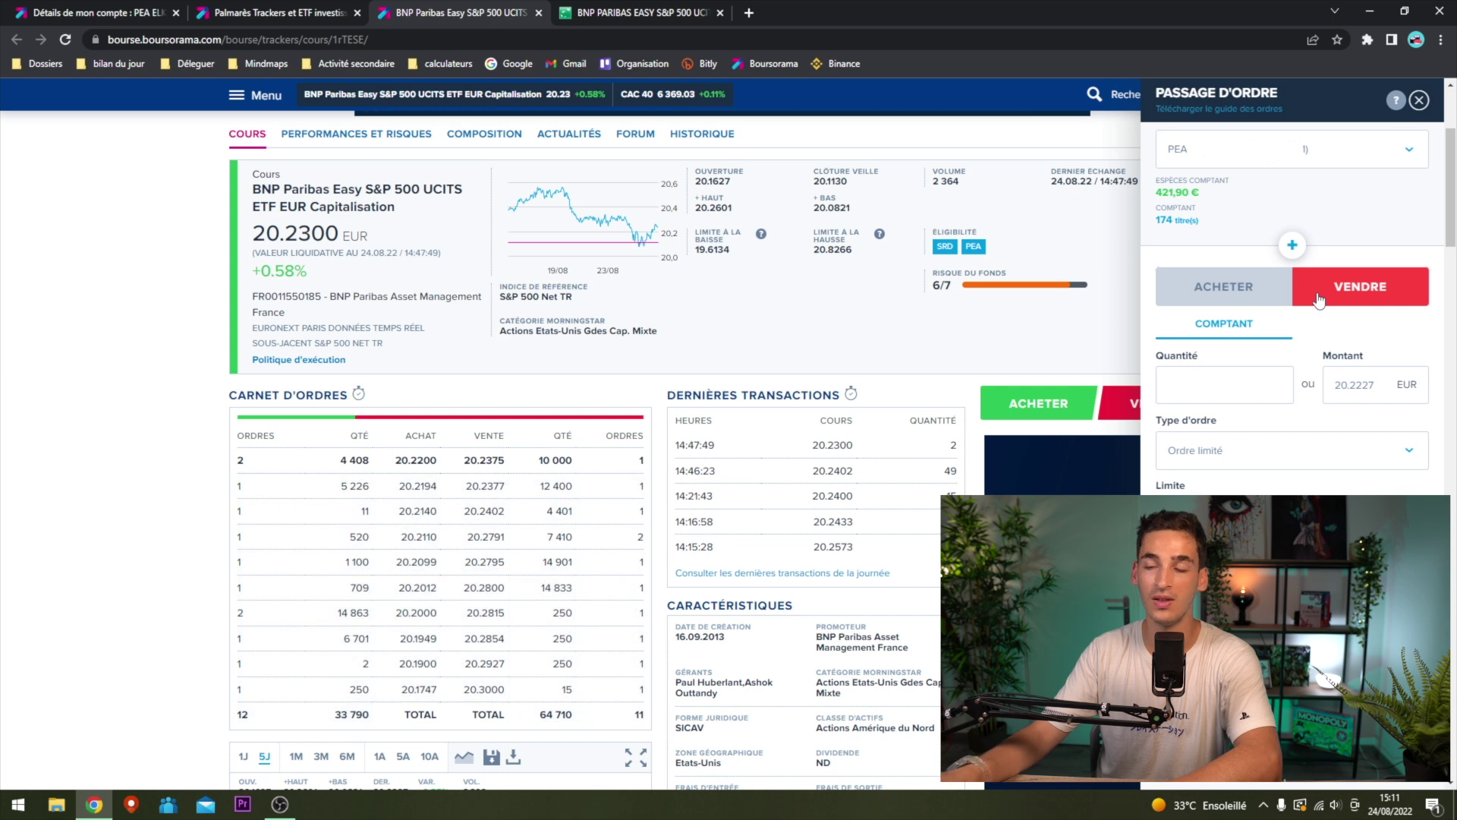
{"action": "left_click", "coordinate": [1224, 289]}
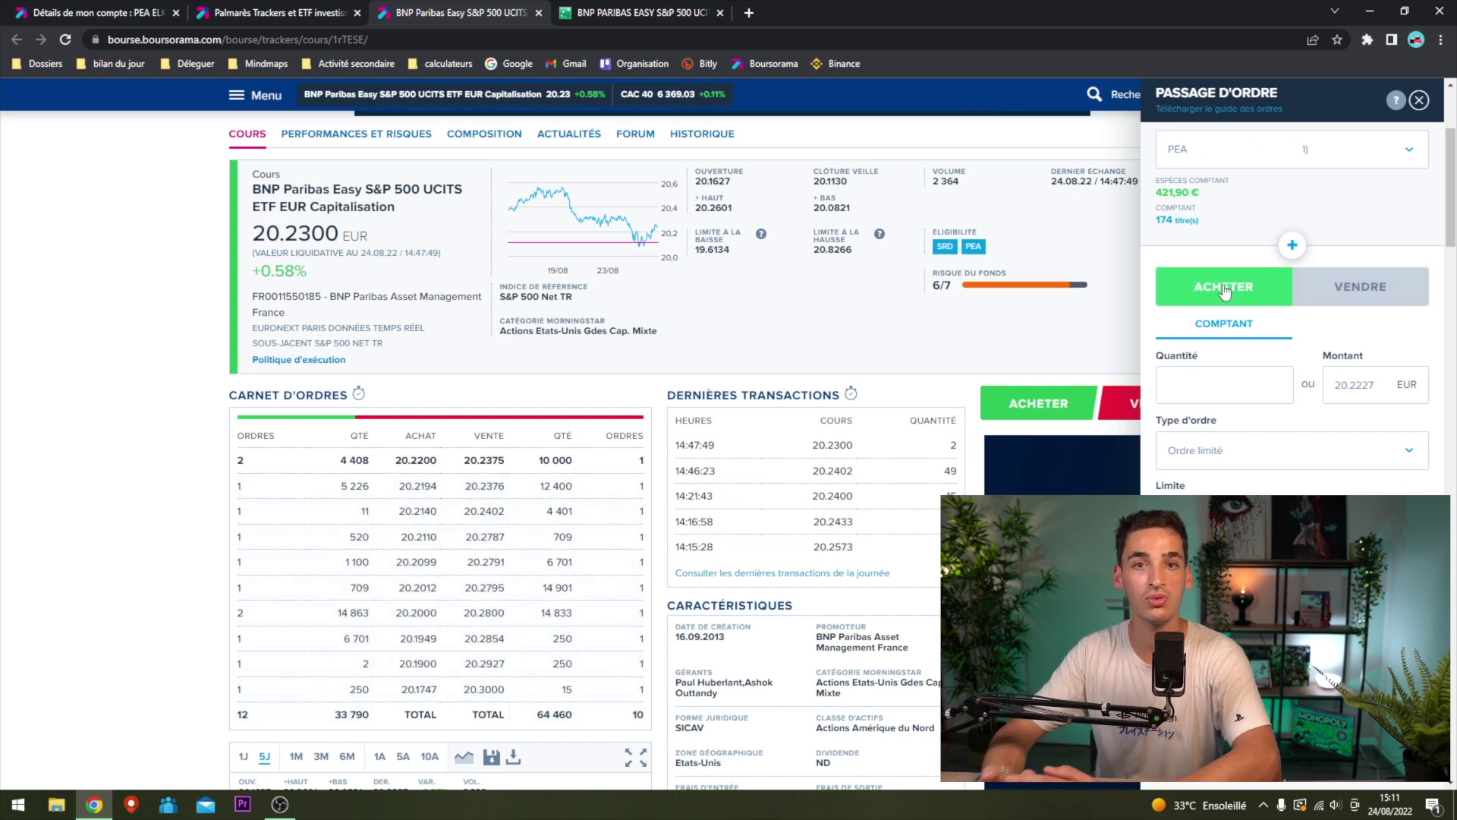
{"action": "left_click", "coordinate": [1367, 291]}
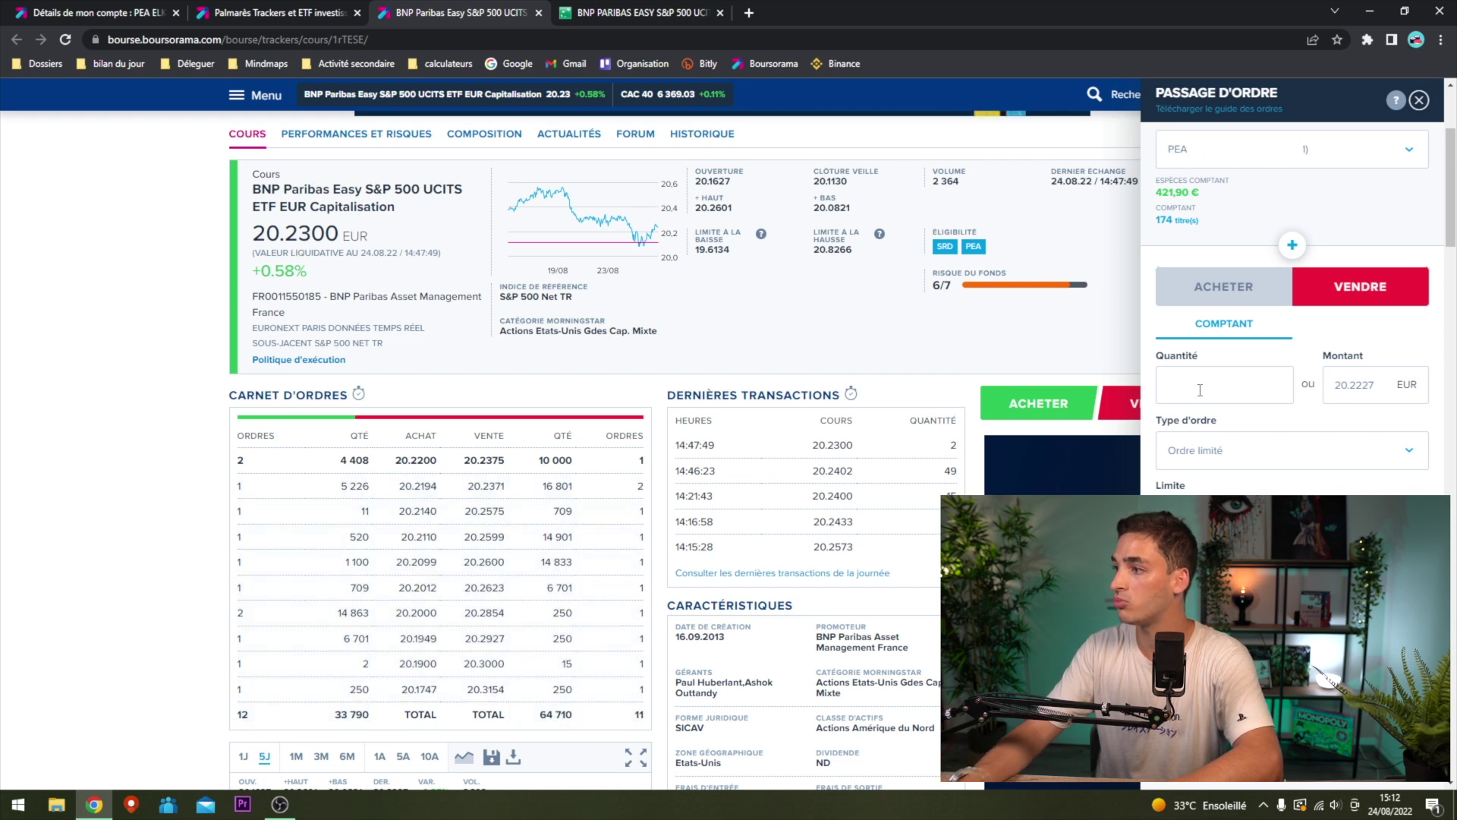
{"action": "left_click", "coordinate": [1245, 289]}
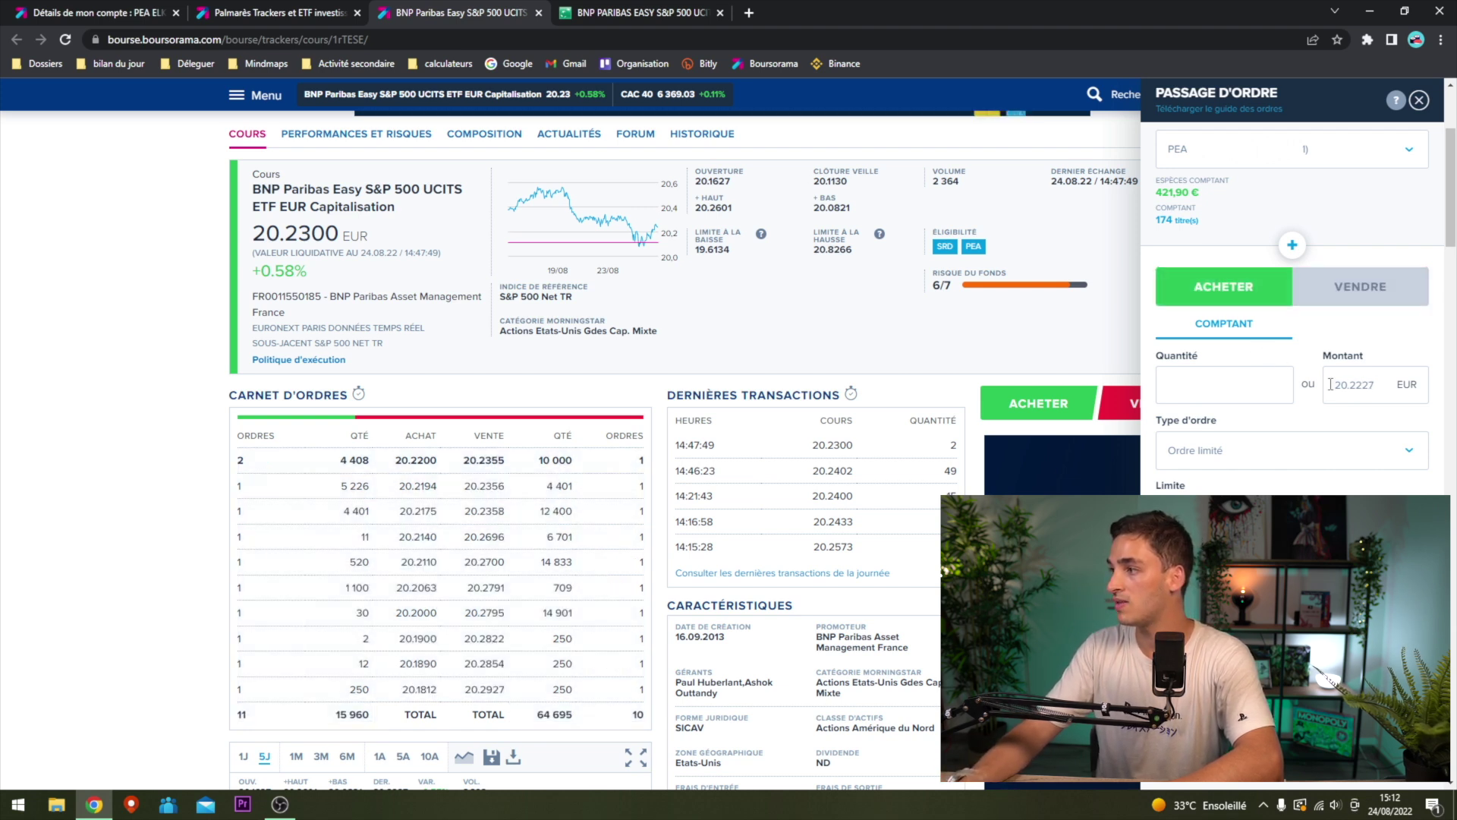
Enter a purchase amount of 405 EUR and set the order quantity to 20.
{"action": "double_click", "coordinate": [1350, 386]}
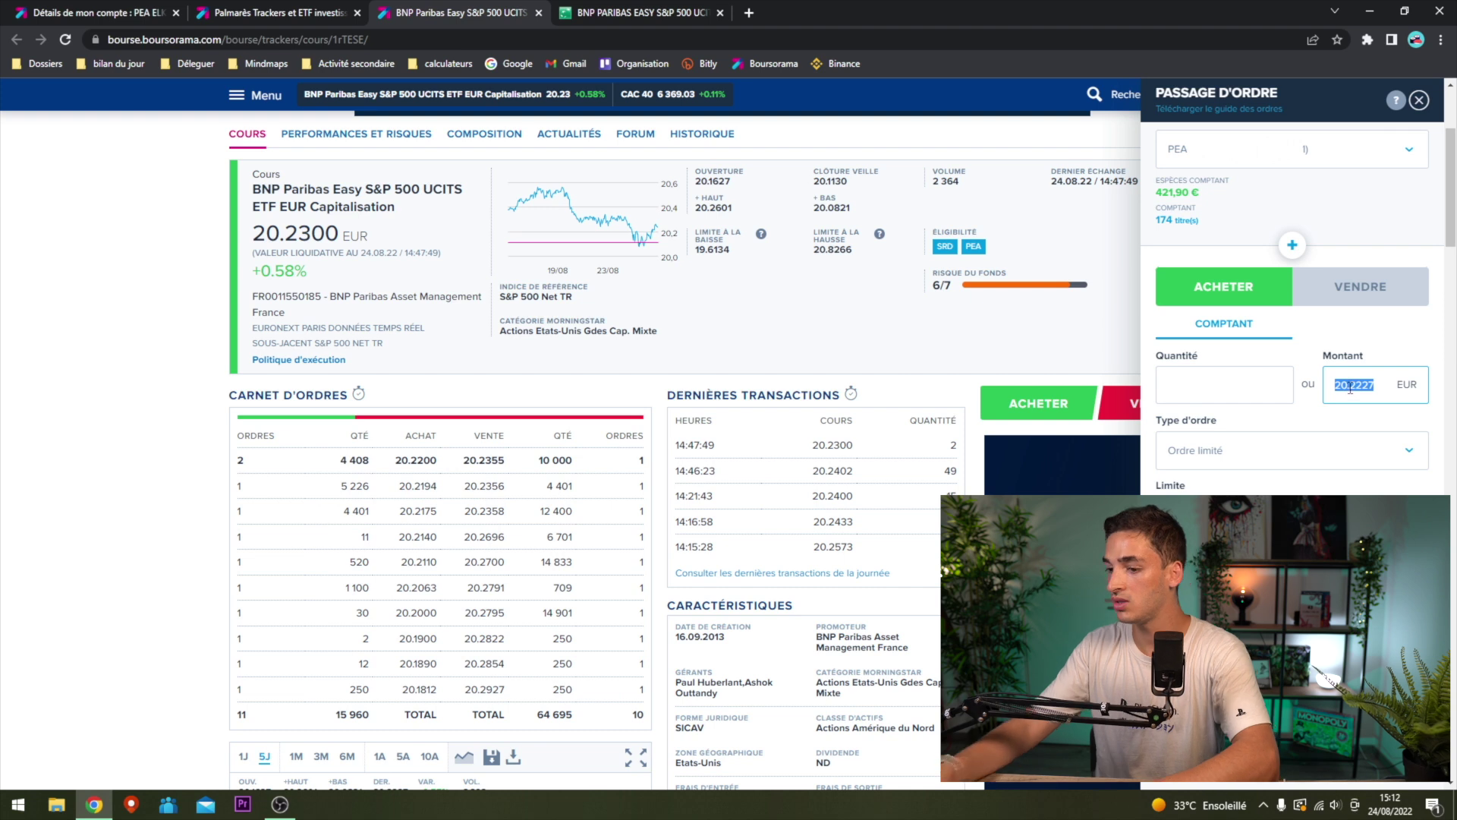
{"action": "type", "text": "4"}
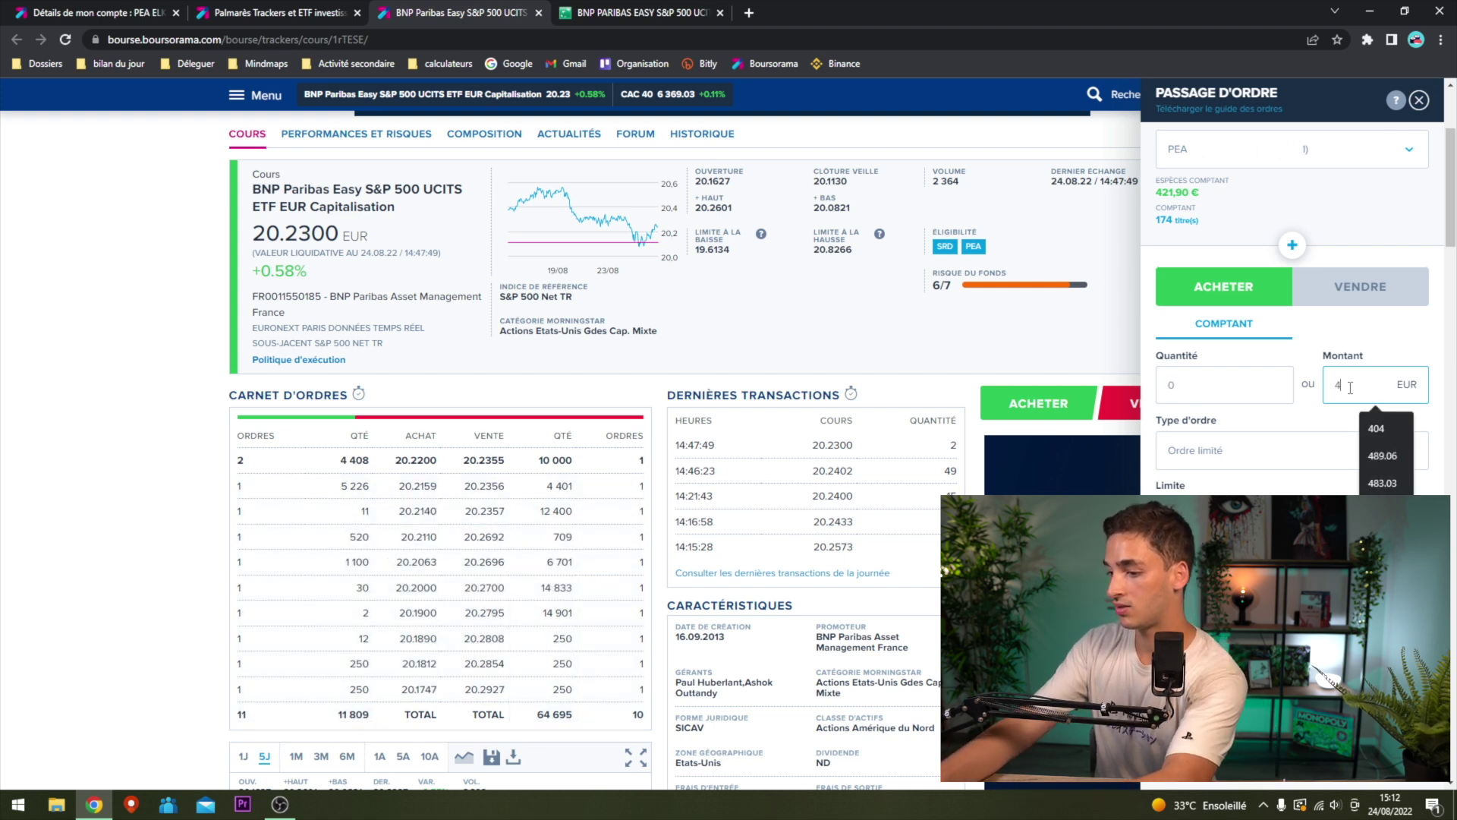
{"action": "type", "text": "05"}
{"action": "key", "text": "Tab"}
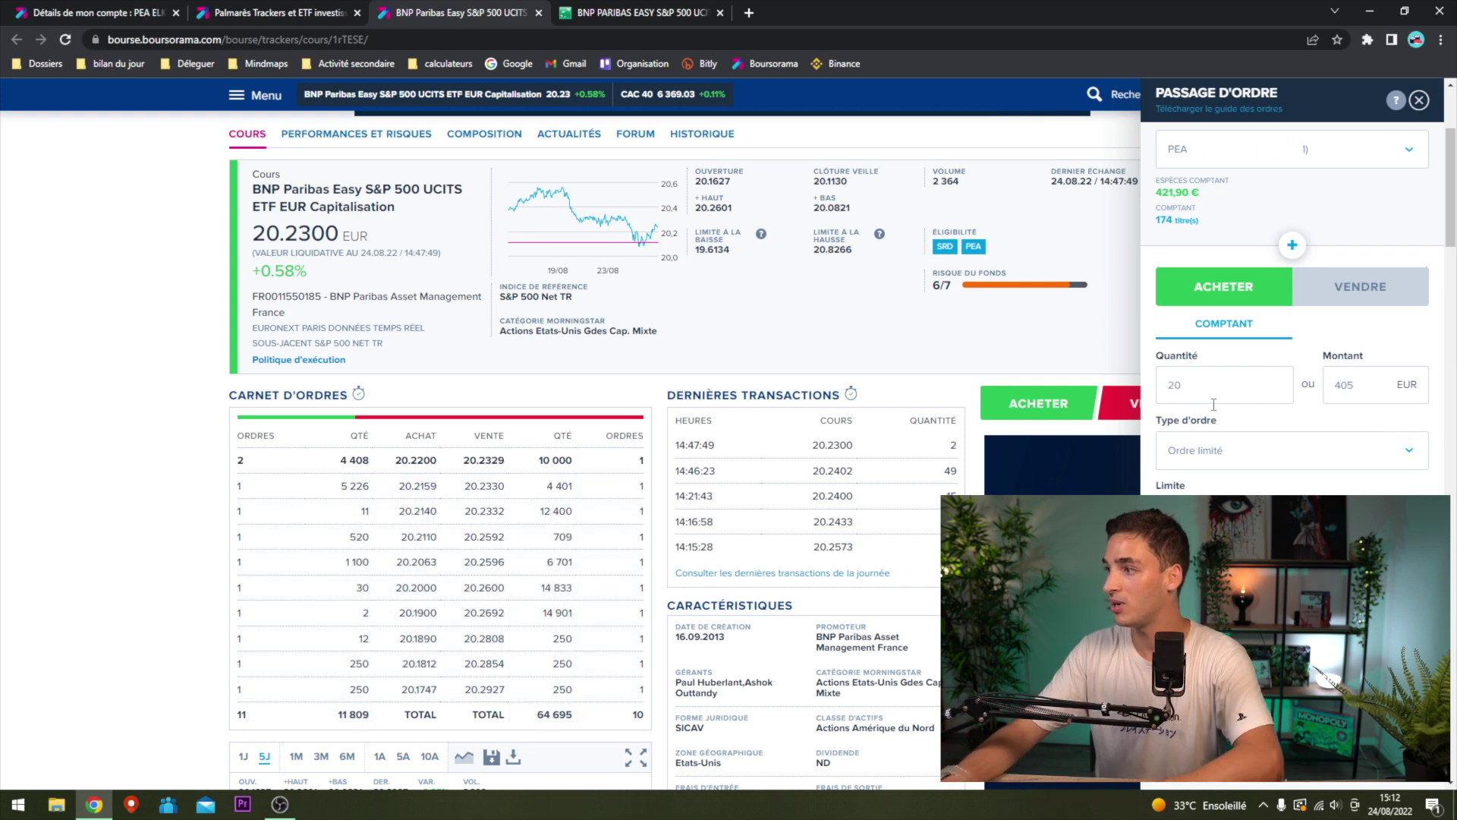
{"action": "left_click", "coordinate": [1349, 394]}
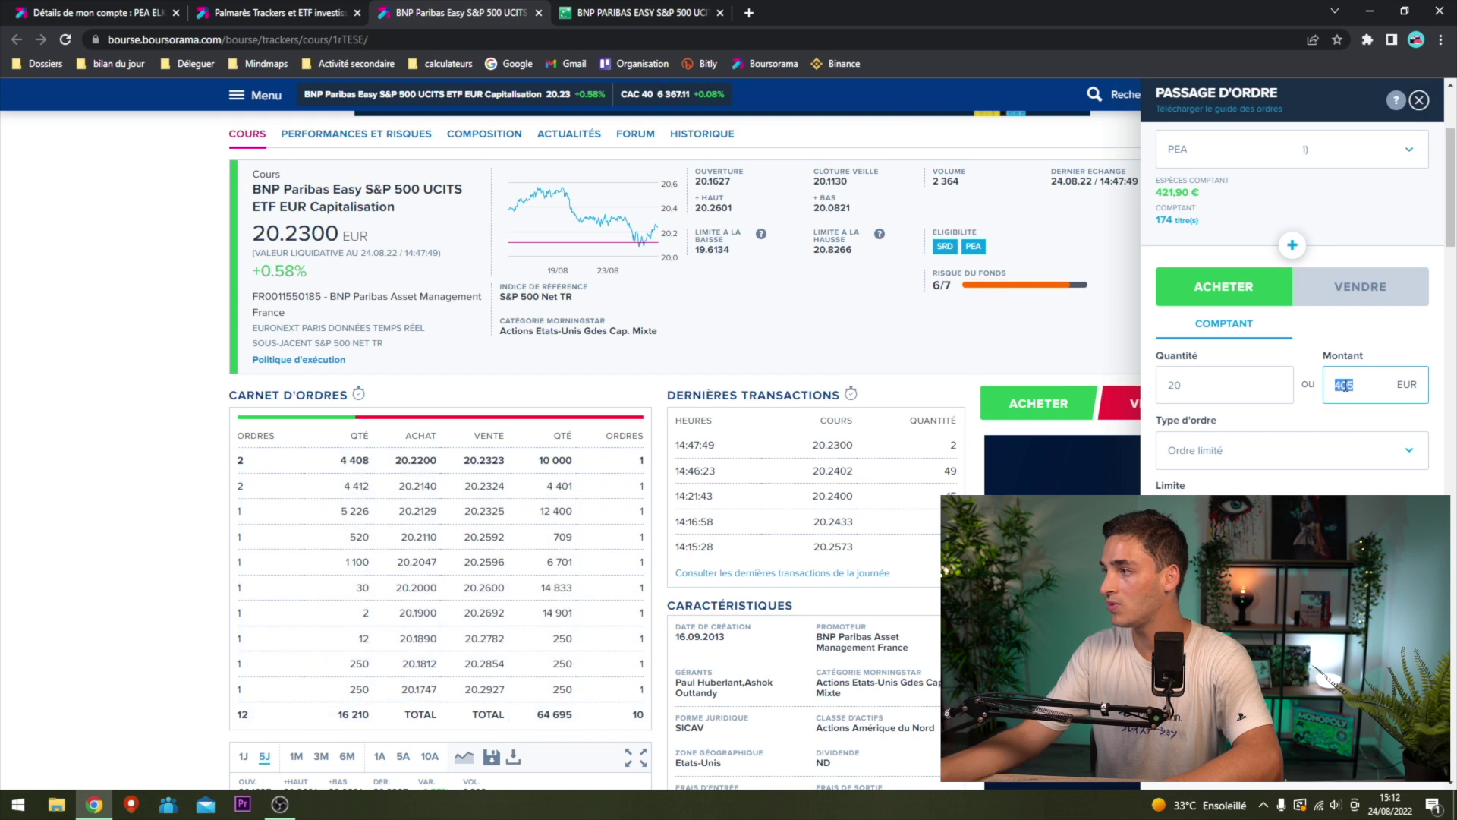
{"action": "left_click", "coordinate": [1274, 383]}
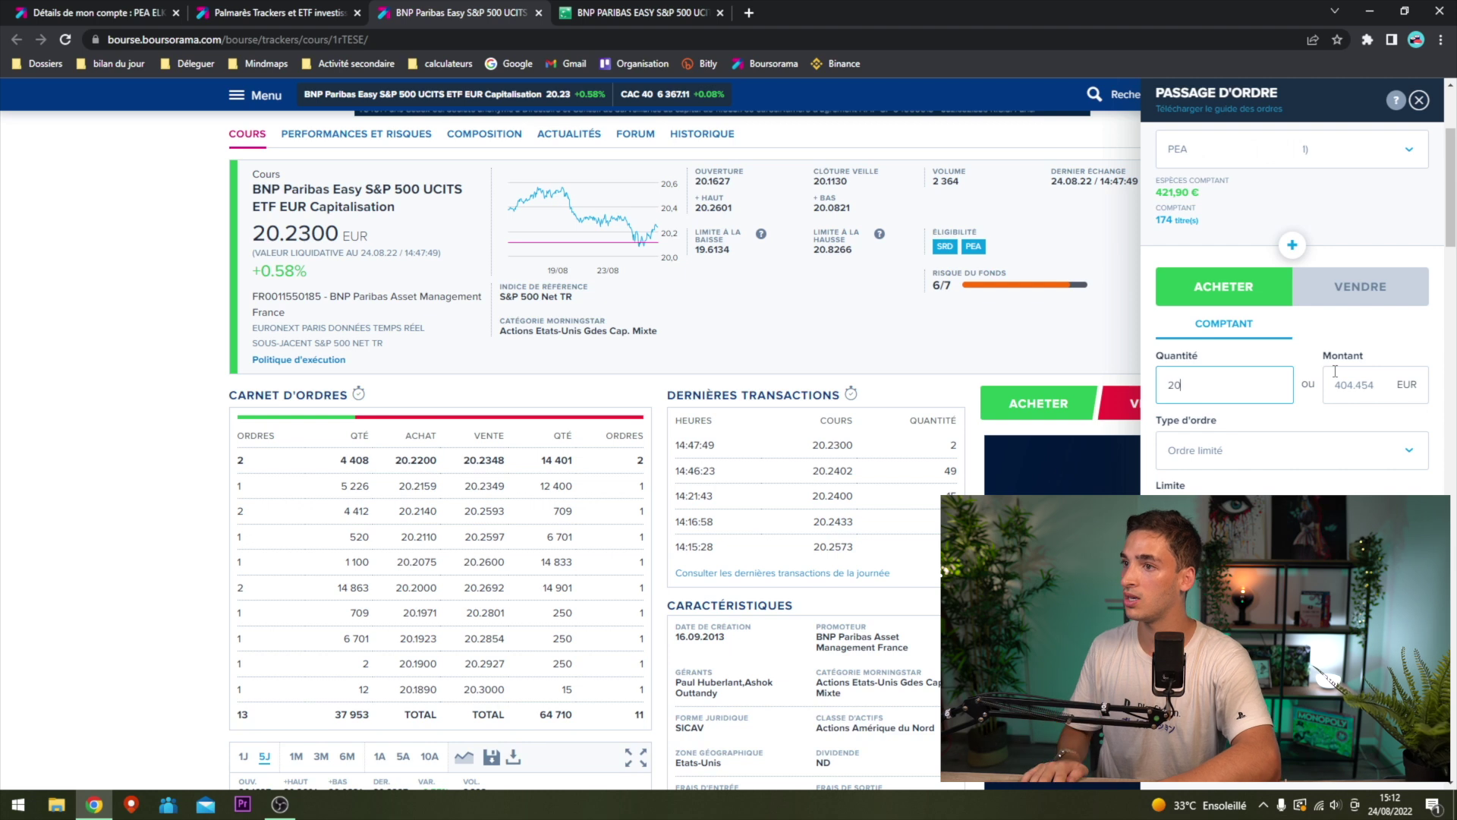
Try the Au marché (ex ATP) order type, switch to Ordre limité and enter a limit of 19.
{"action": "left_click", "coordinate": [1278, 460]}
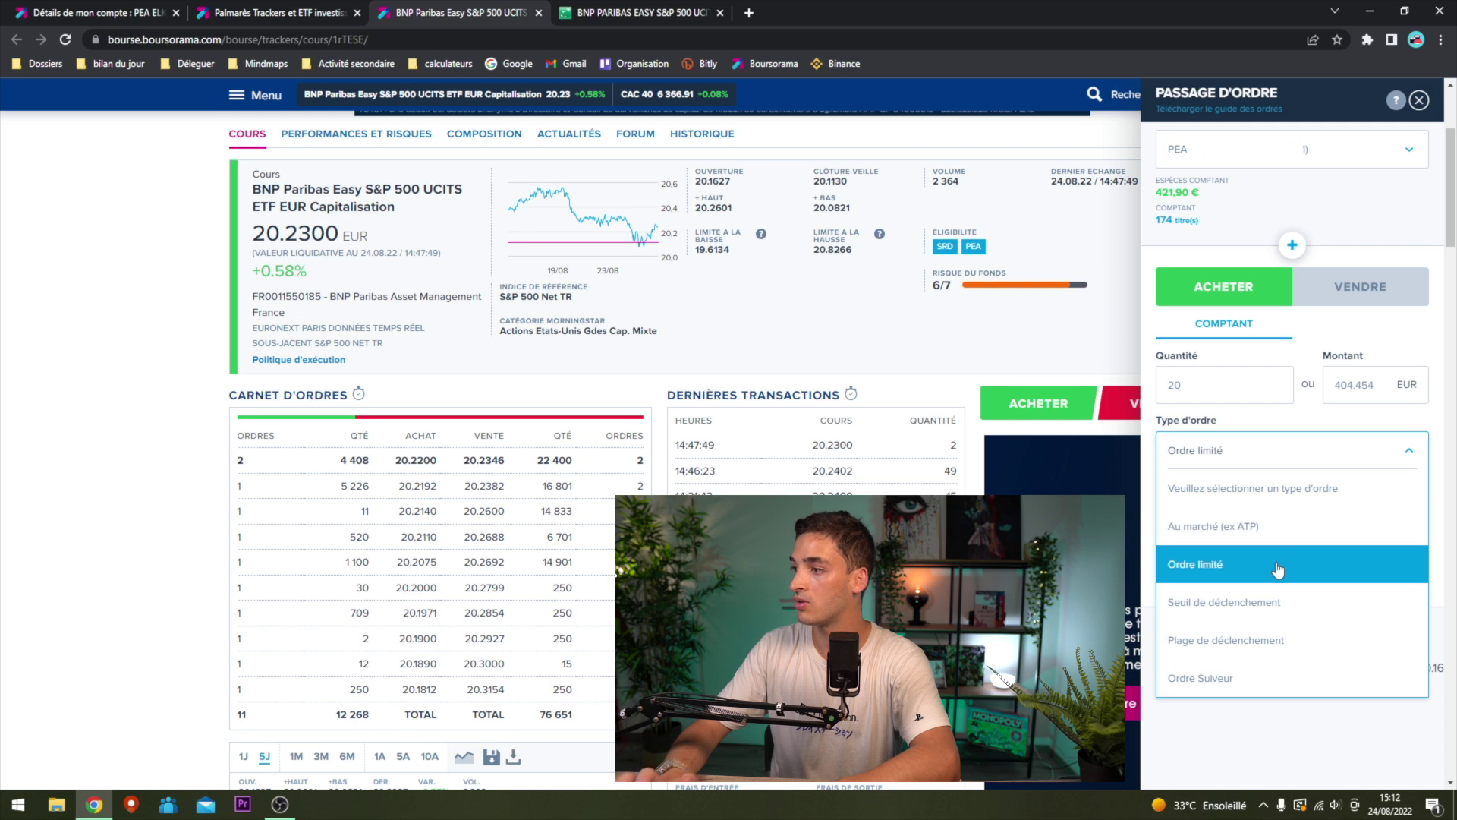
{"action": "left_click", "coordinate": [1261, 526]}
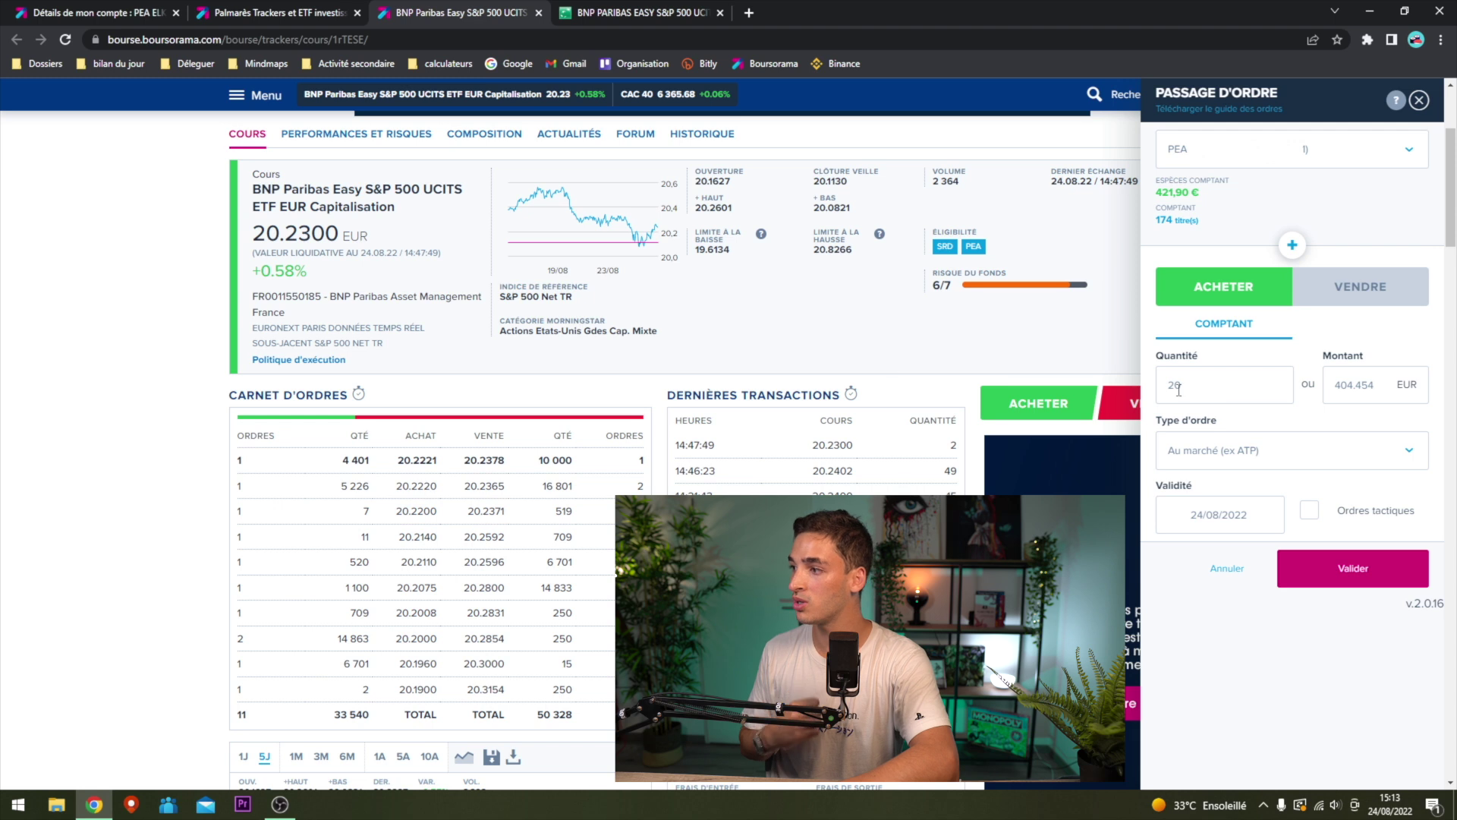
{"action": "left_click", "coordinate": [1221, 454]}
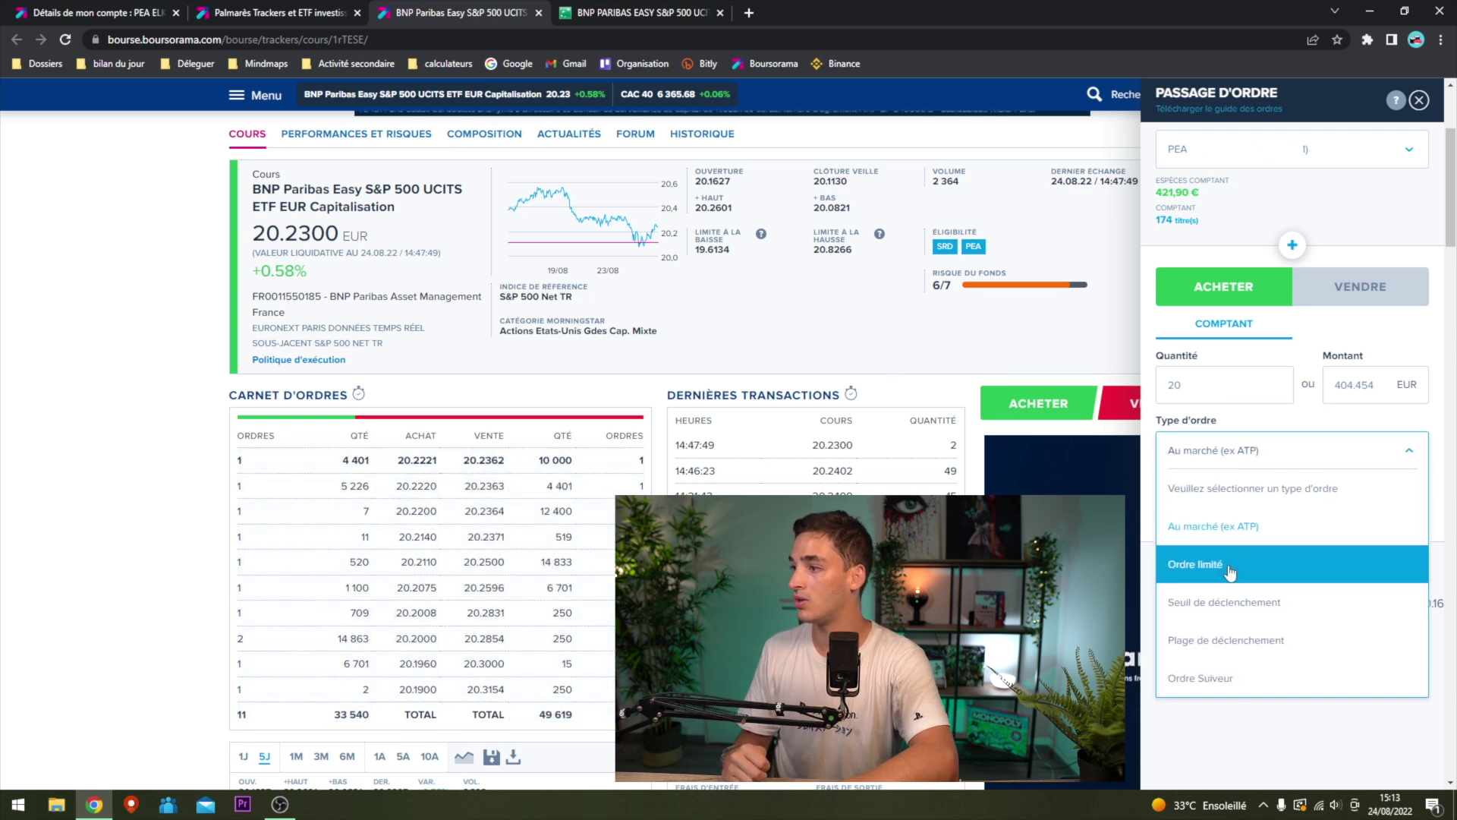
{"action": "left_click", "coordinate": [1230, 573]}
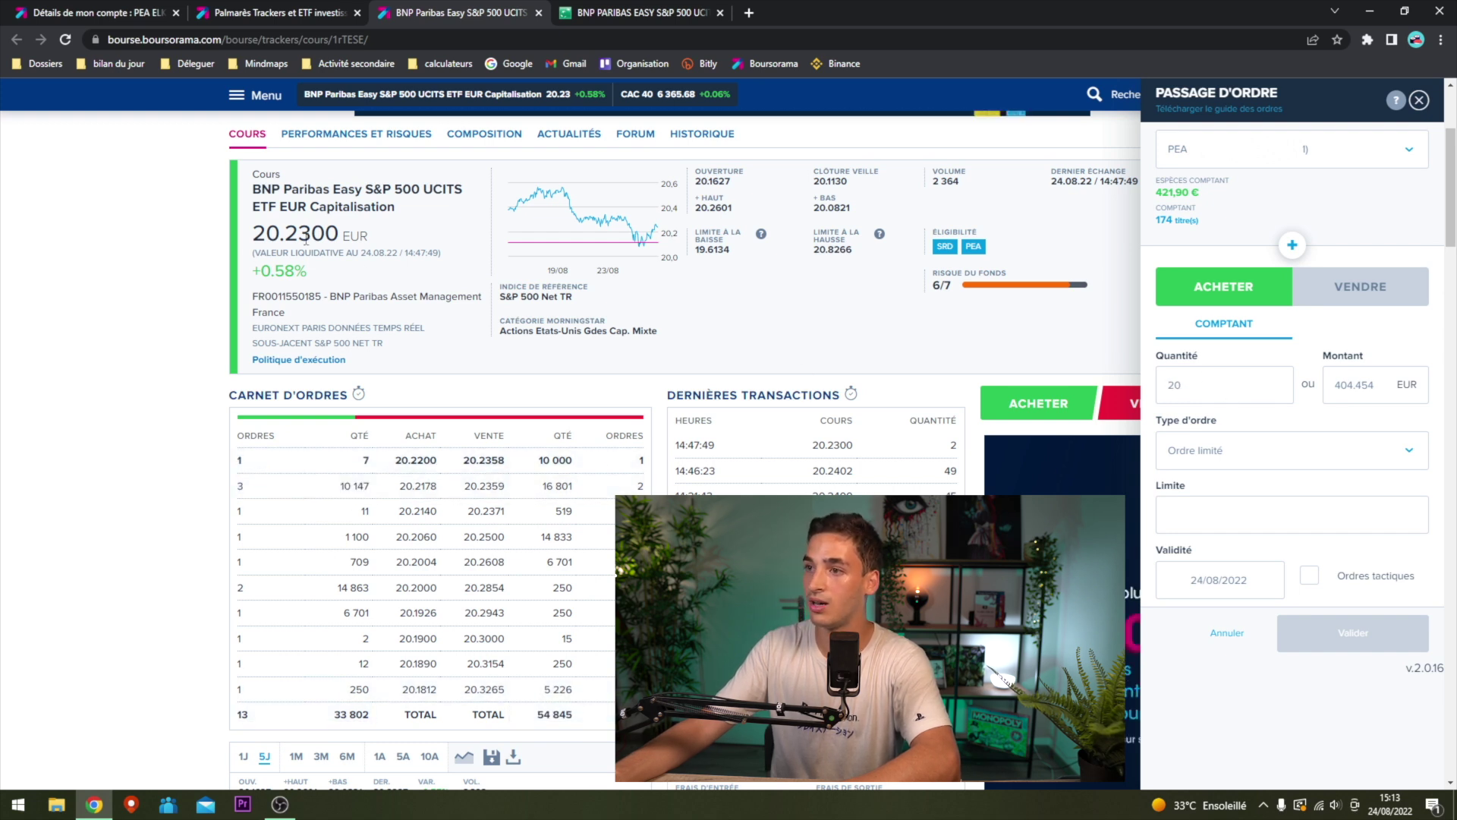
{"action": "left_click", "coordinate": [1209, 521]}
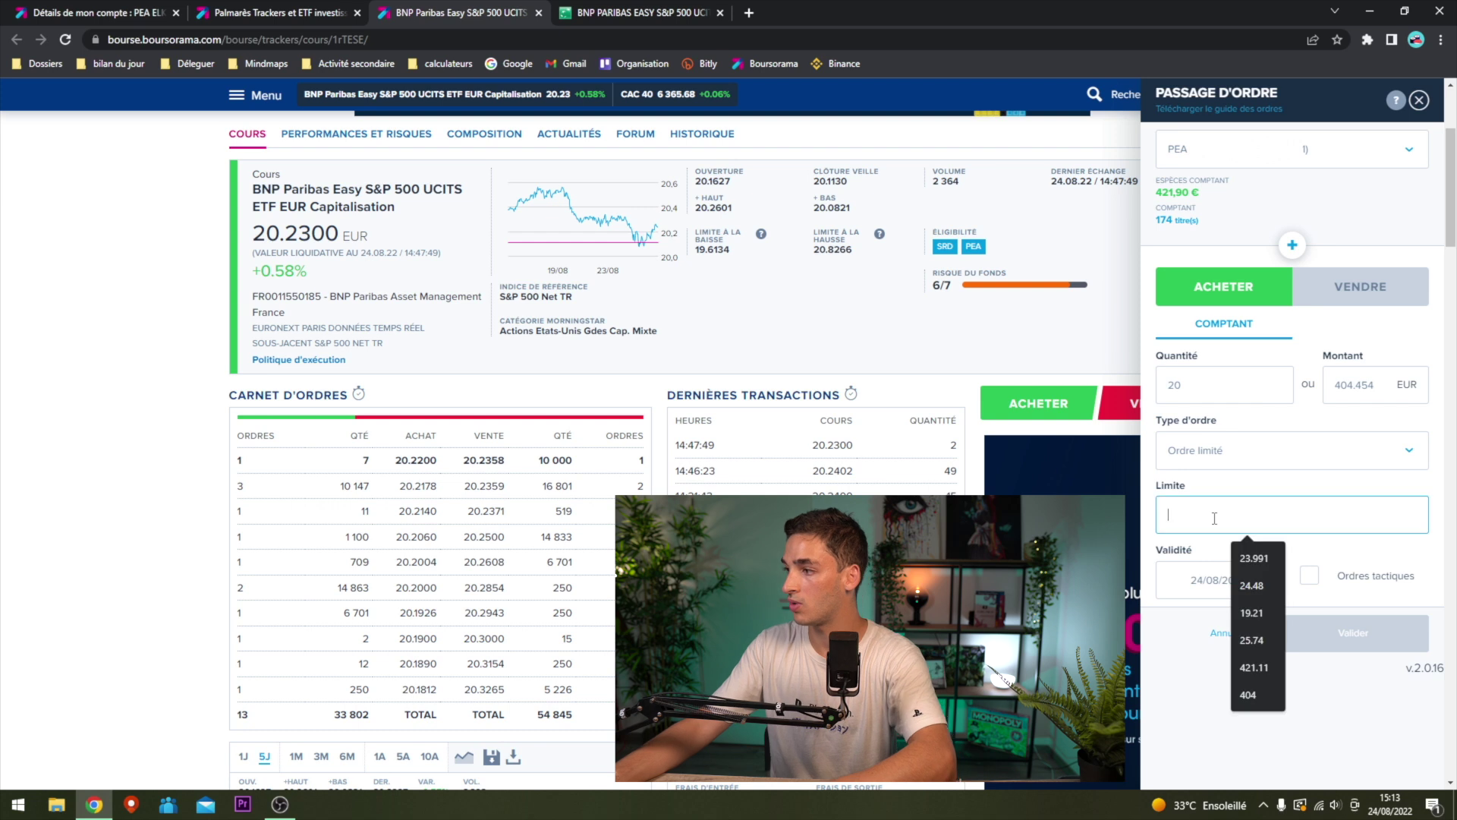
{"action": "type", "text": "19"}
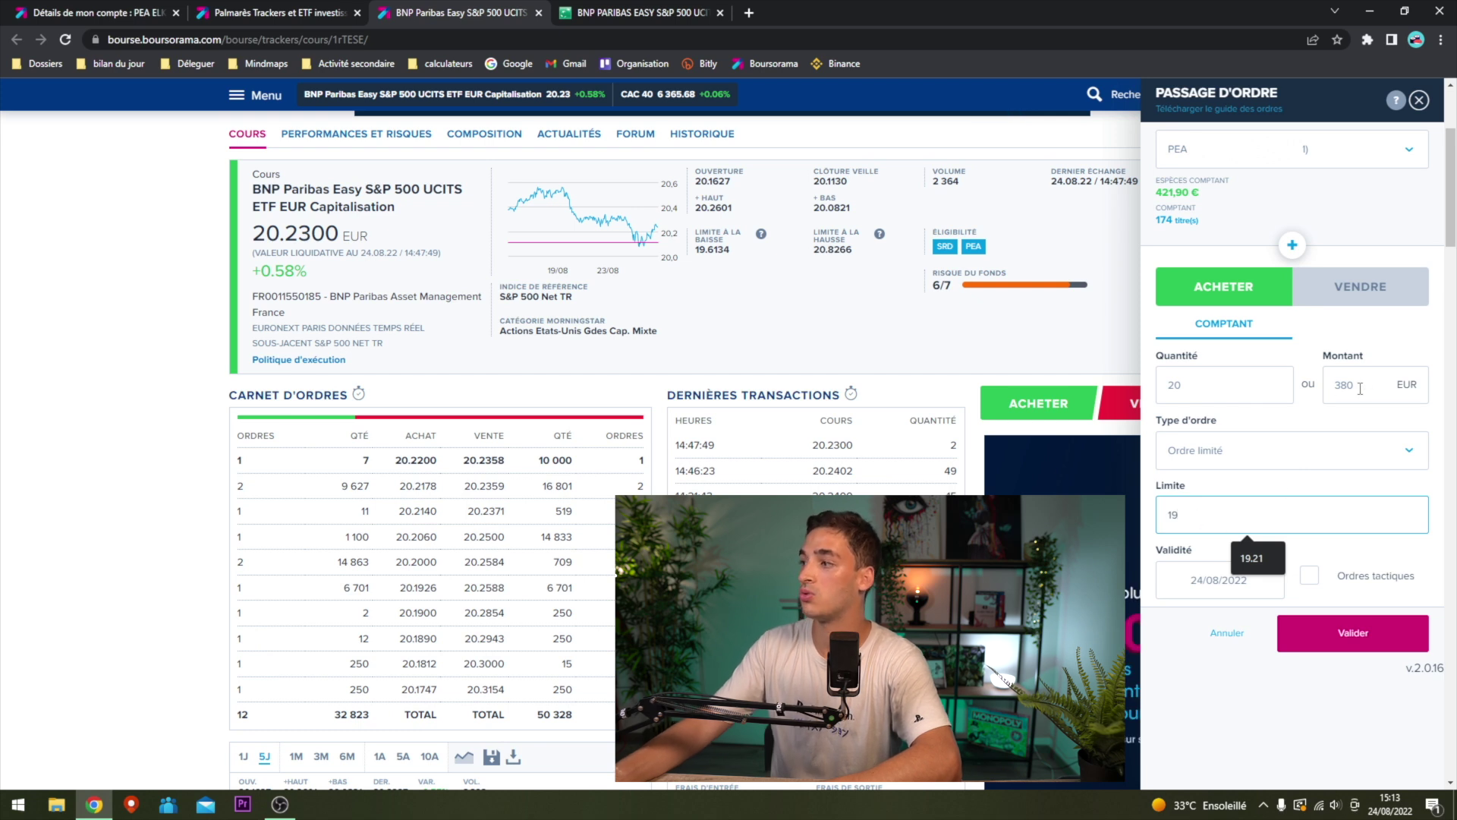
{"action": "left_click", "coordinate": [1274, 492]}
Set the order's validity to three months, up to 24/11/2022.
{"action": "left_click", "coordinate": [1203, 582]}
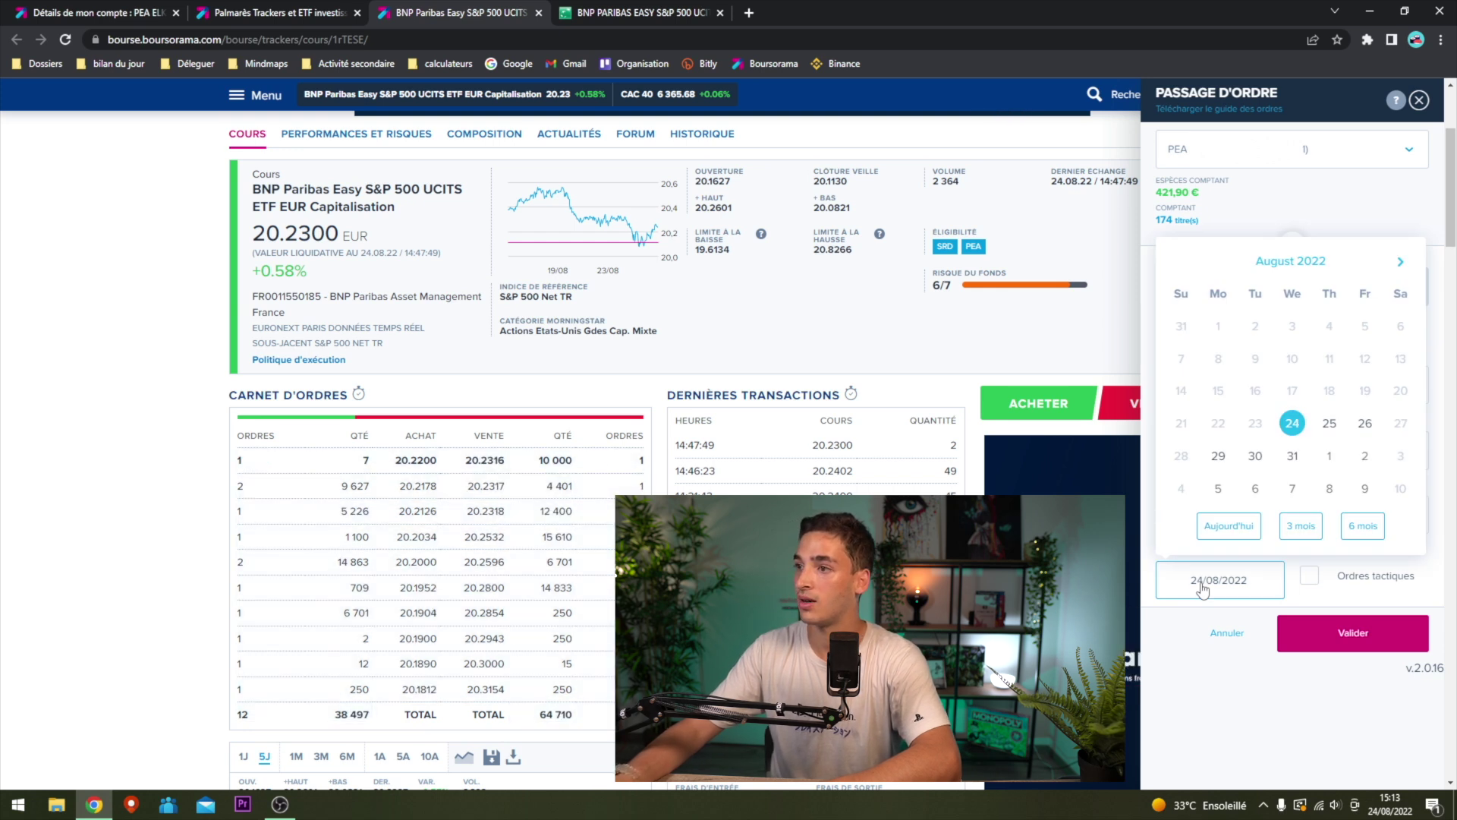
{"action": "left_click", "coordinate": [1191, 629]}
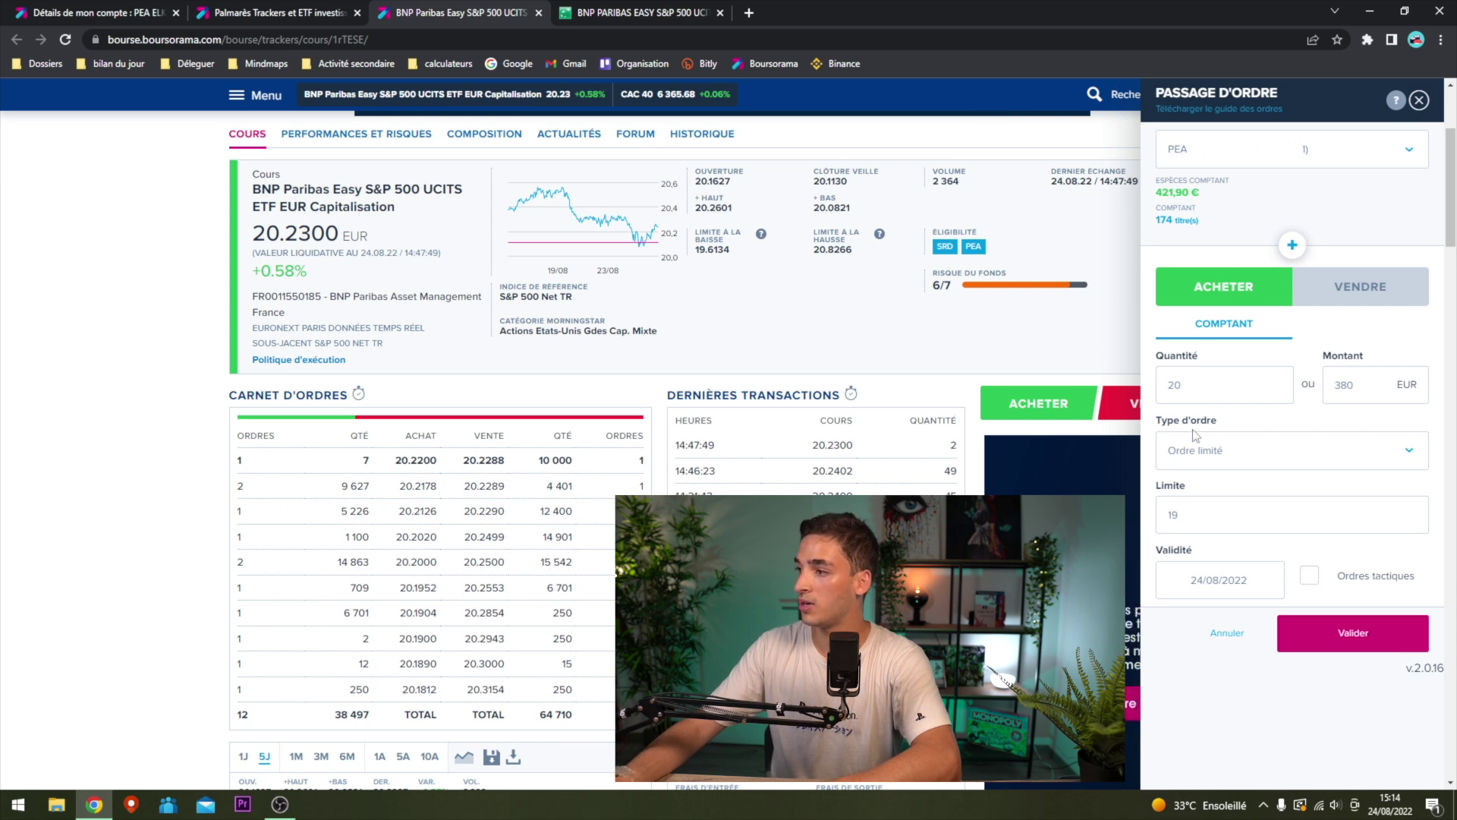
{"action": "left_click", "coordinate": [1199, 583]}
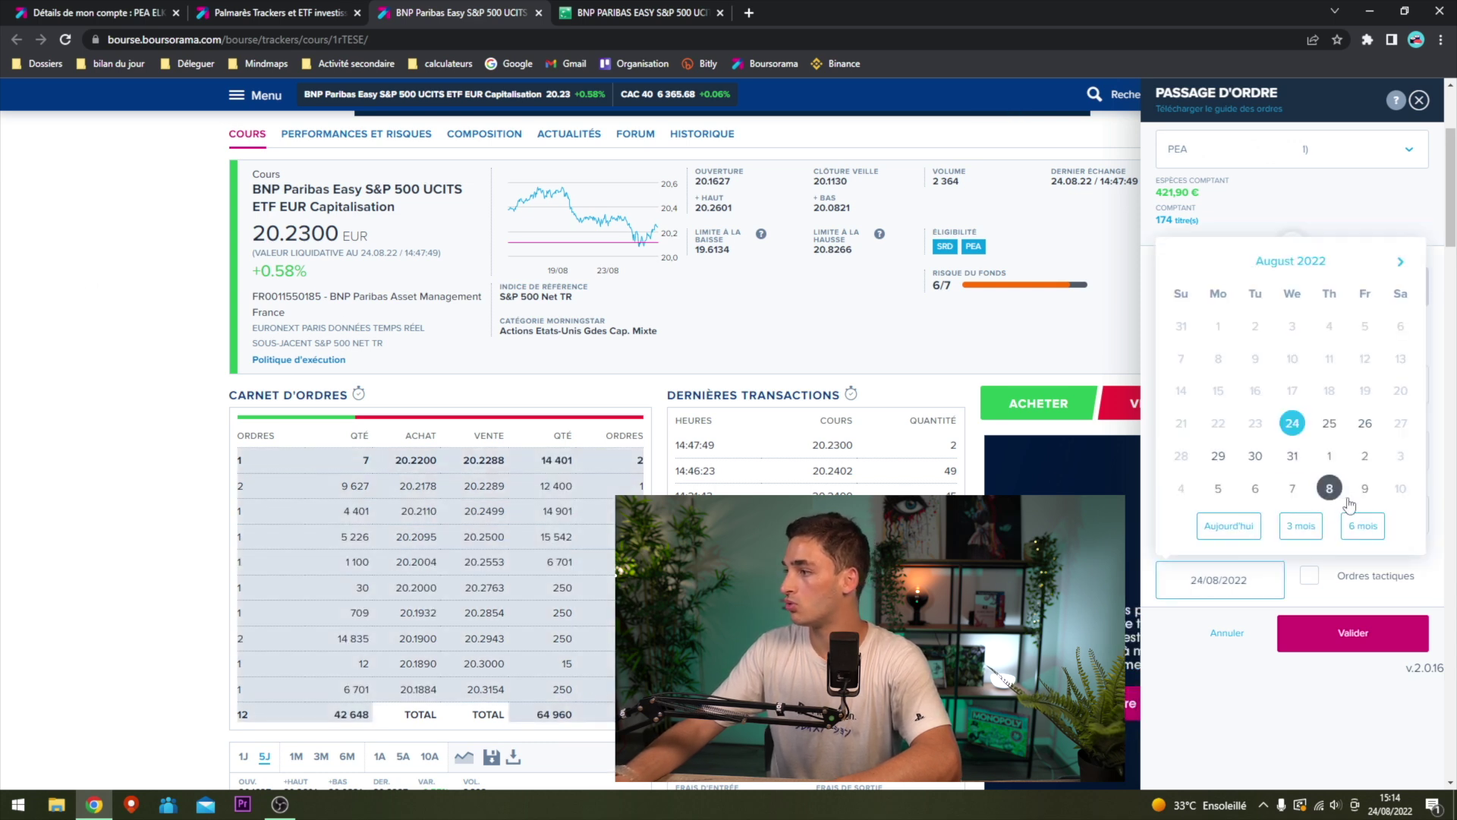
{"action": "left_click", "coordinate": [1306, 529]}
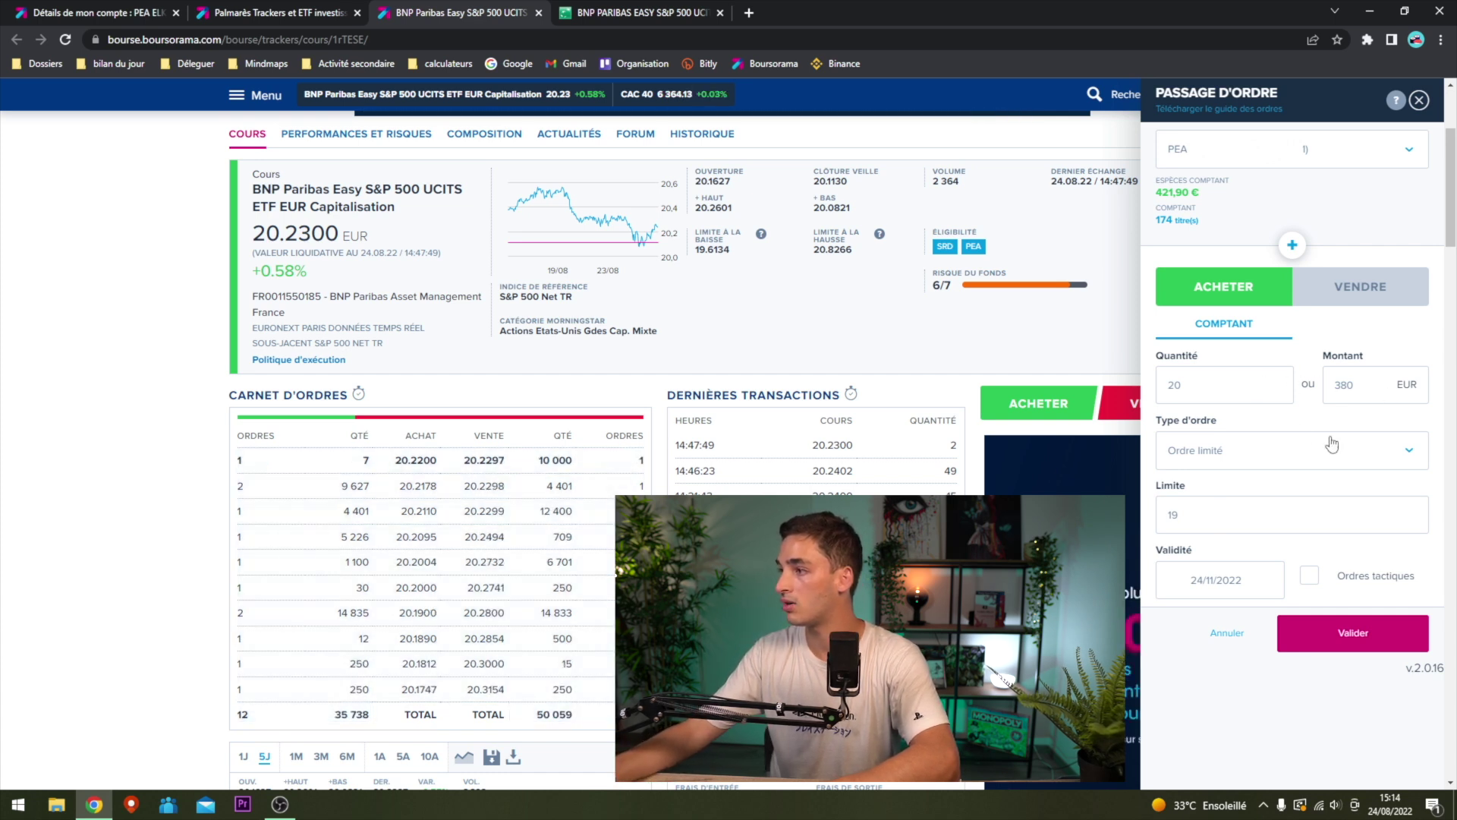
Replace the limit with the ETF's quoted price of 20.2300, copied from the quote header.
{"action": "left_click", "coordinate": [1195, 518]}
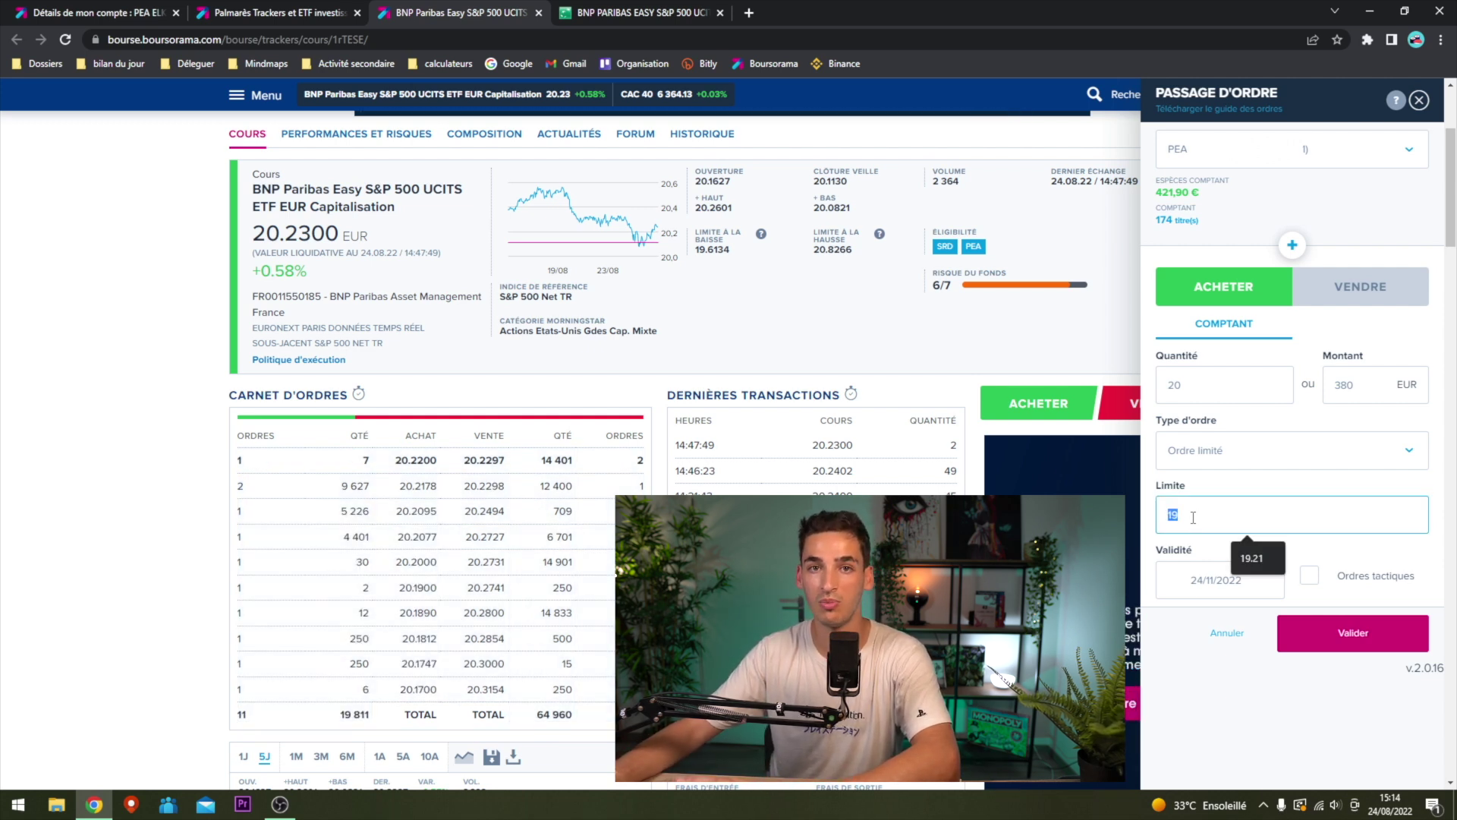
{"action": "key", "text": "BackSpace"}
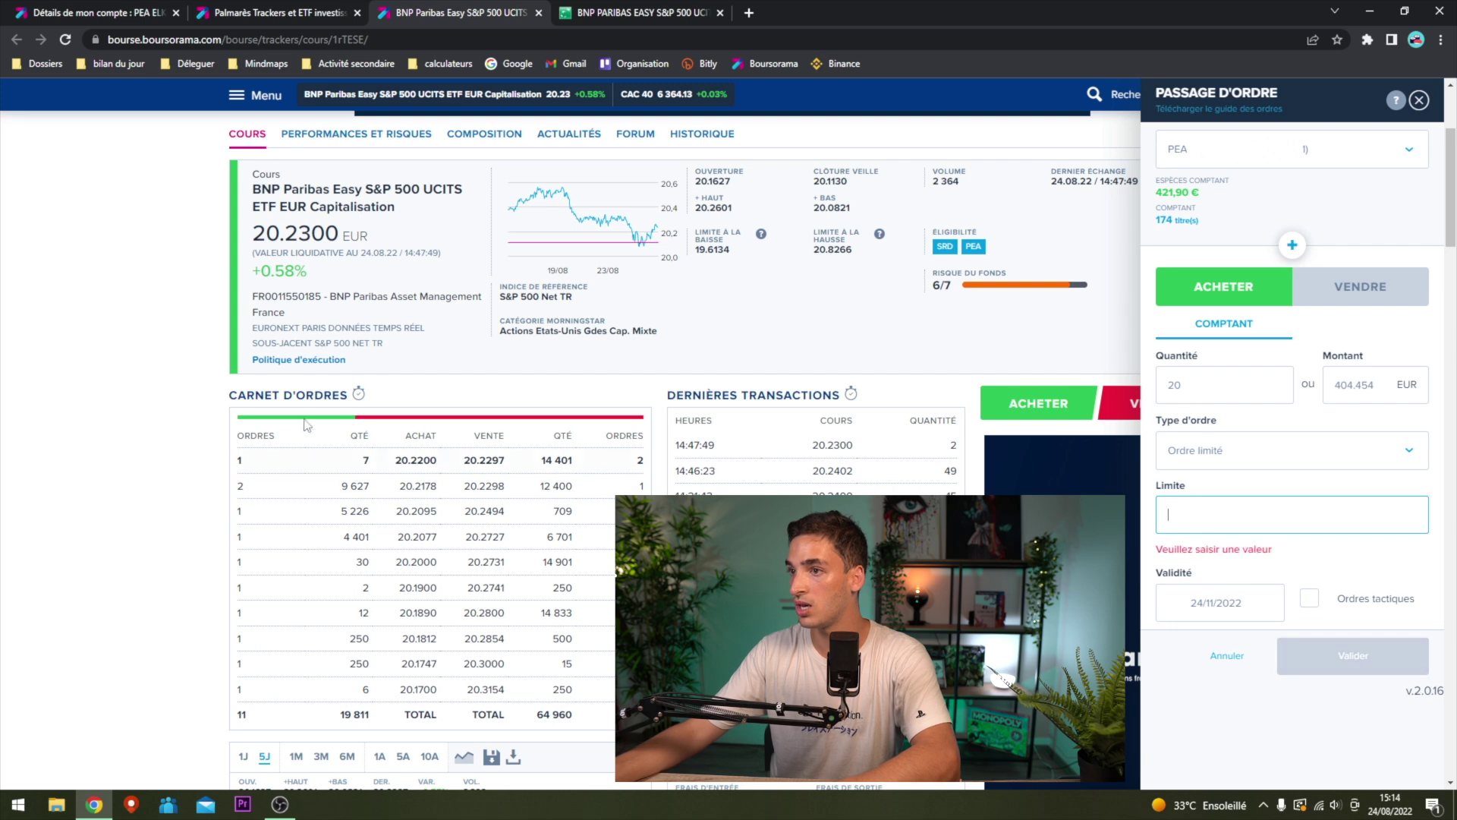
{"action": "double_click", "coordinate": [269, 233]}
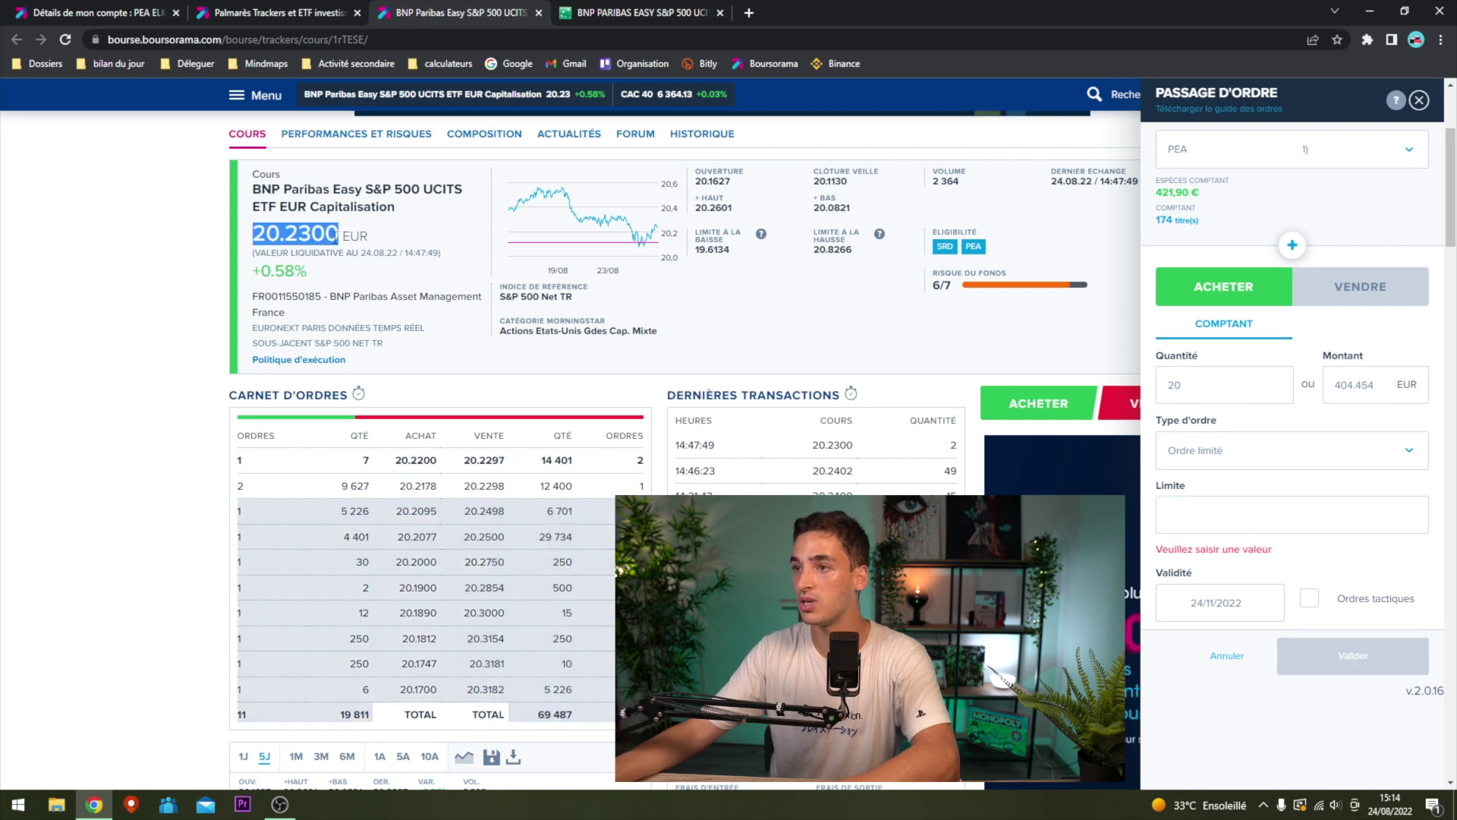
{"action": "right_click", "coordinate": [281, 233]}
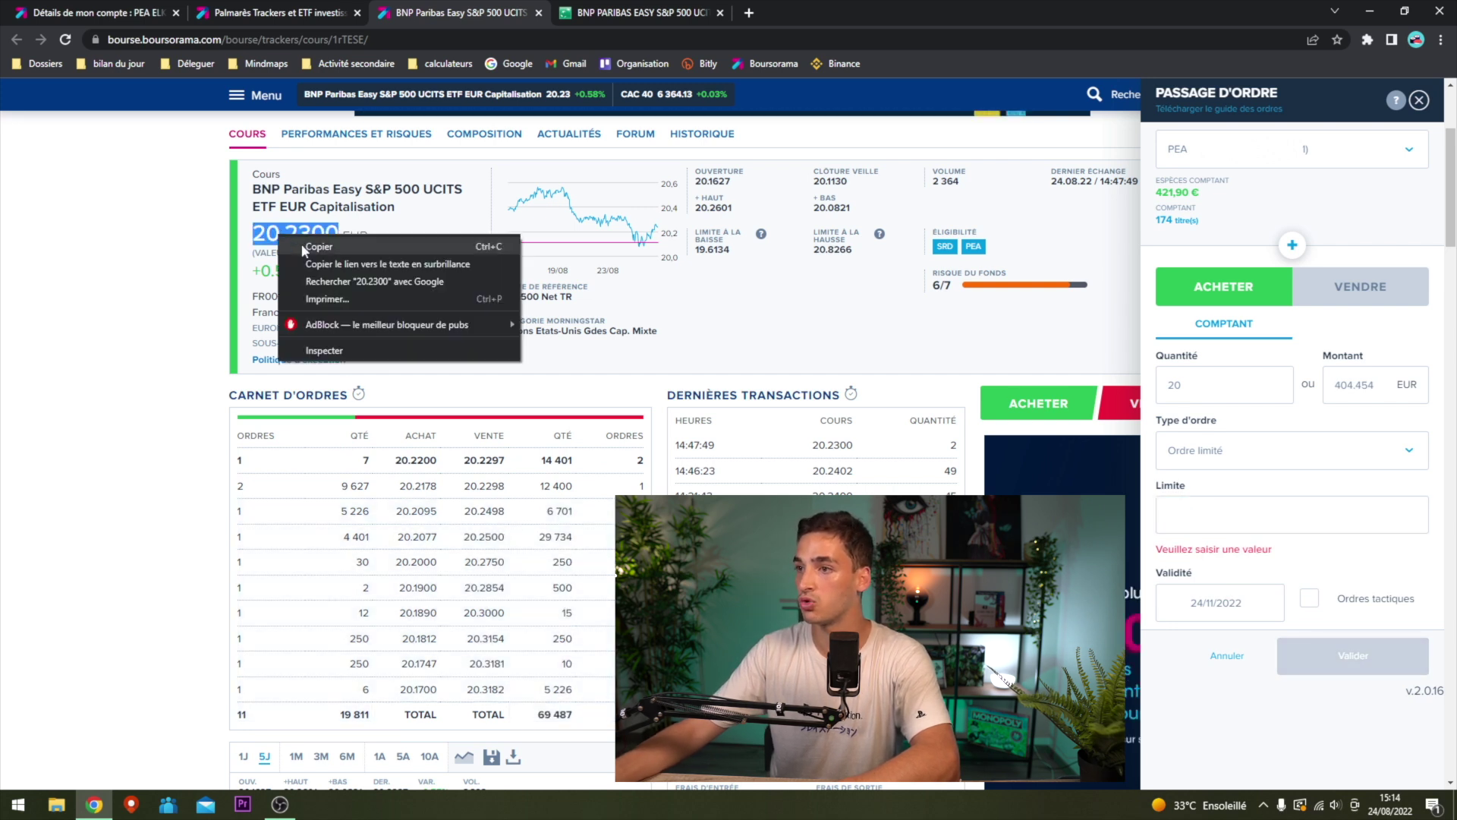
{"action": "left_click", "coordinate": [305, 252]}
{"action": "right_click", "coordinate": [1209, 524]}
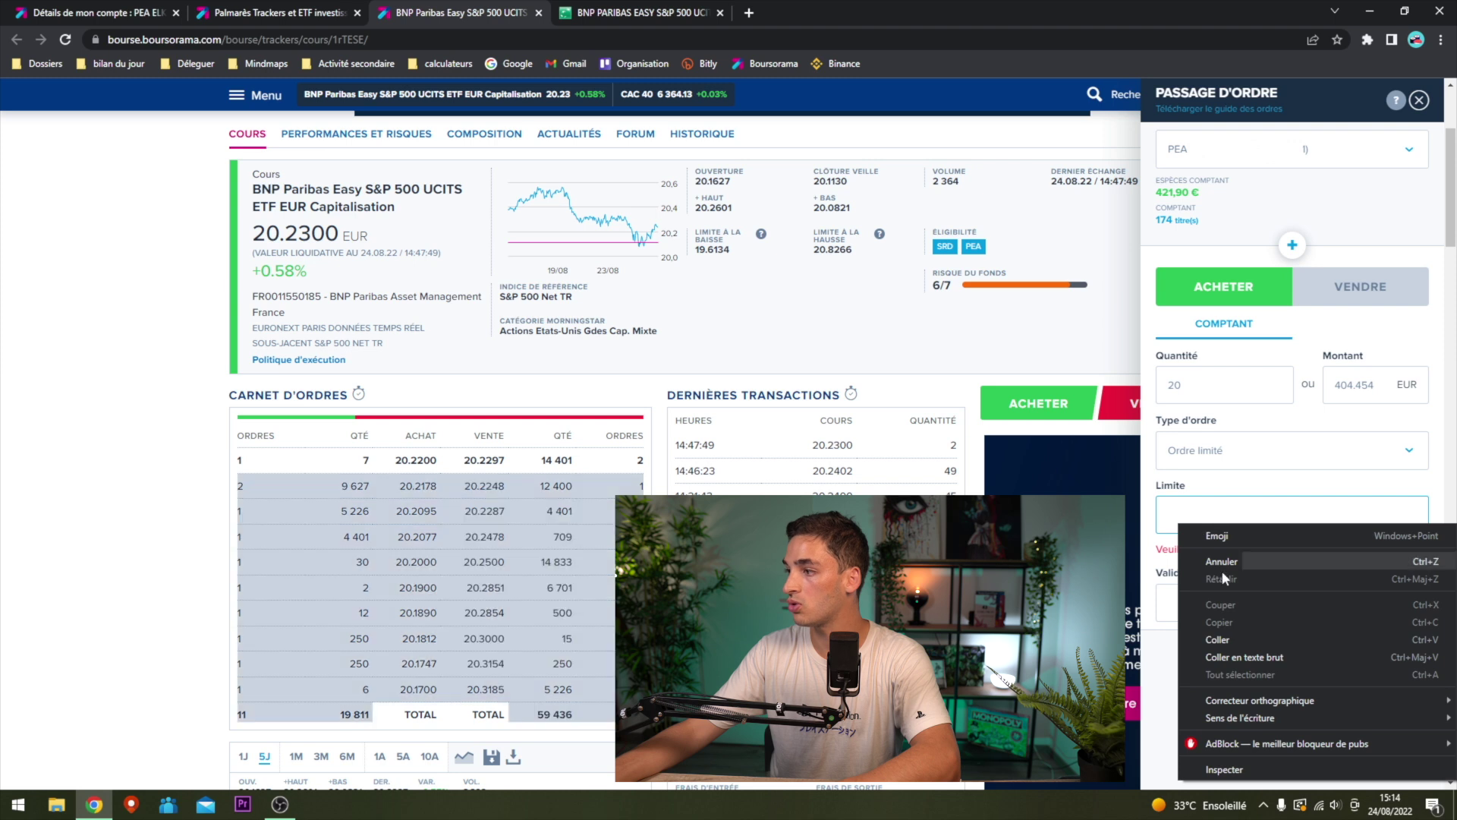
{"action": "left_click", "coordinate": [1218, 634]}
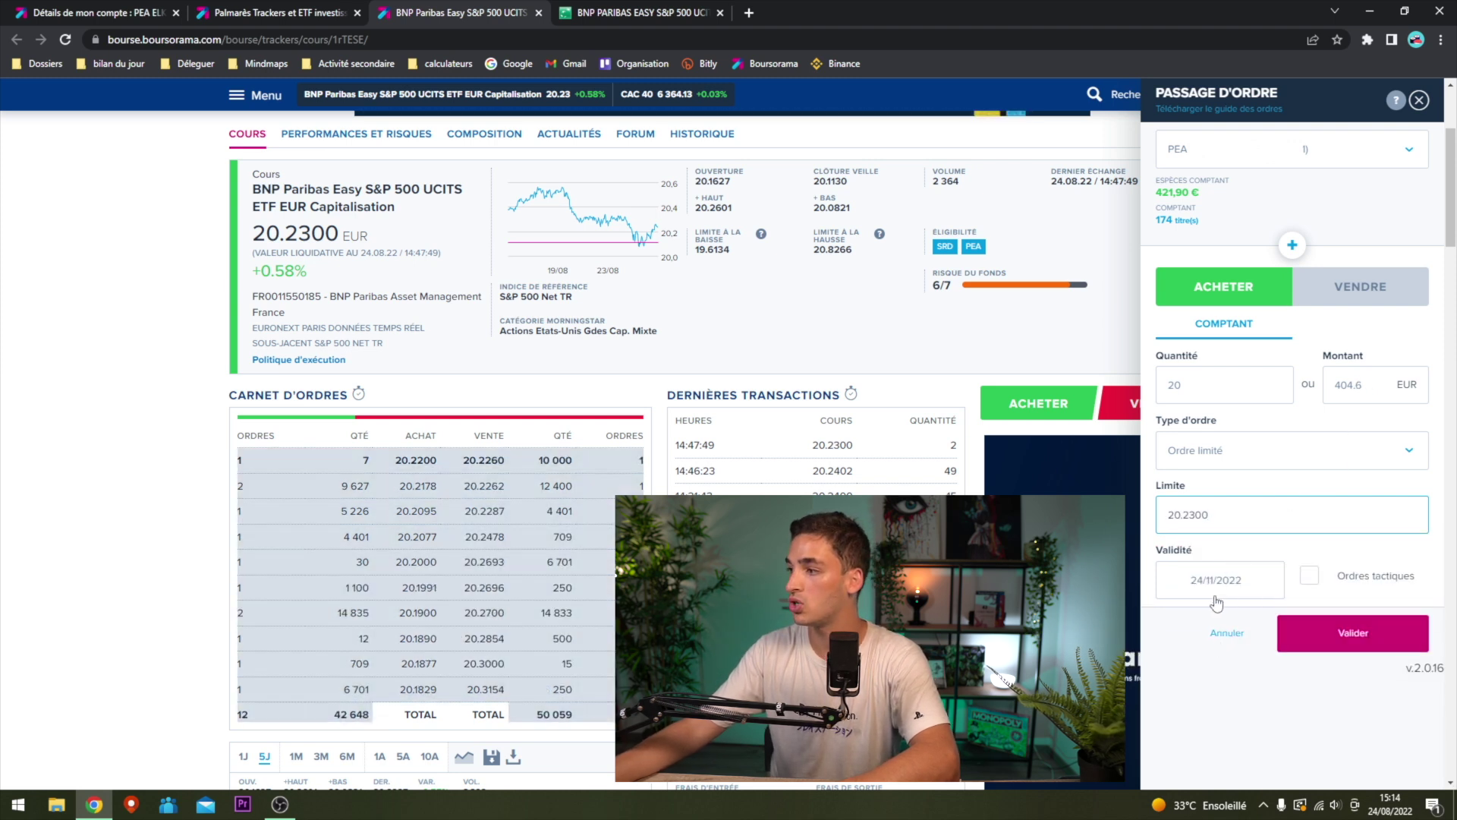
Set the validity to today (24/08/2022) and the order type to Au marché (ex ATP), and validate the order entry.
{"action": "left_click", "coordinate": [1216, 590]}
{"action": "left_click", "coordinate": [1248, 529]}
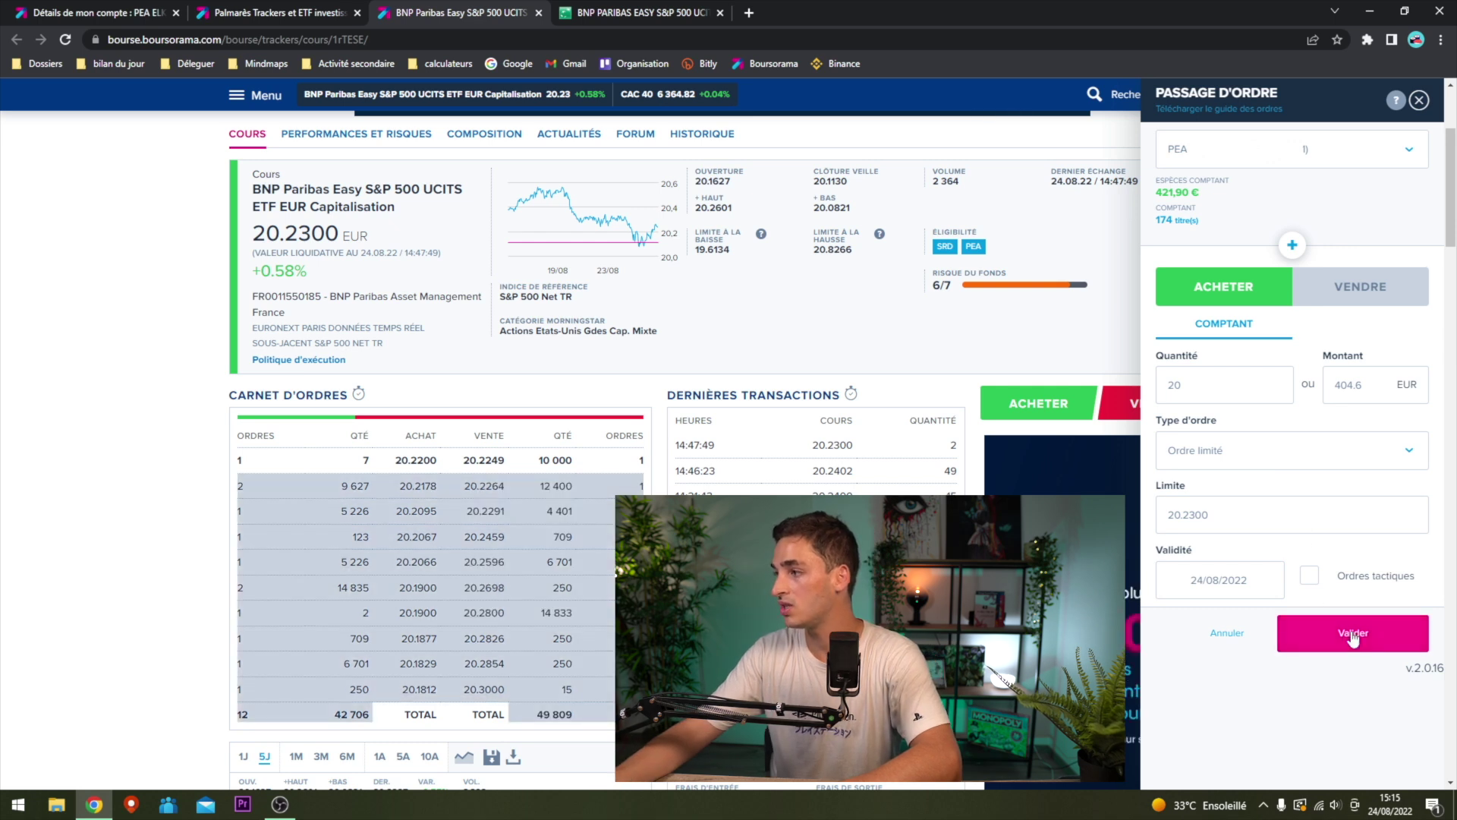
{"action": "left_click", "coordinate": [1327, 453]}
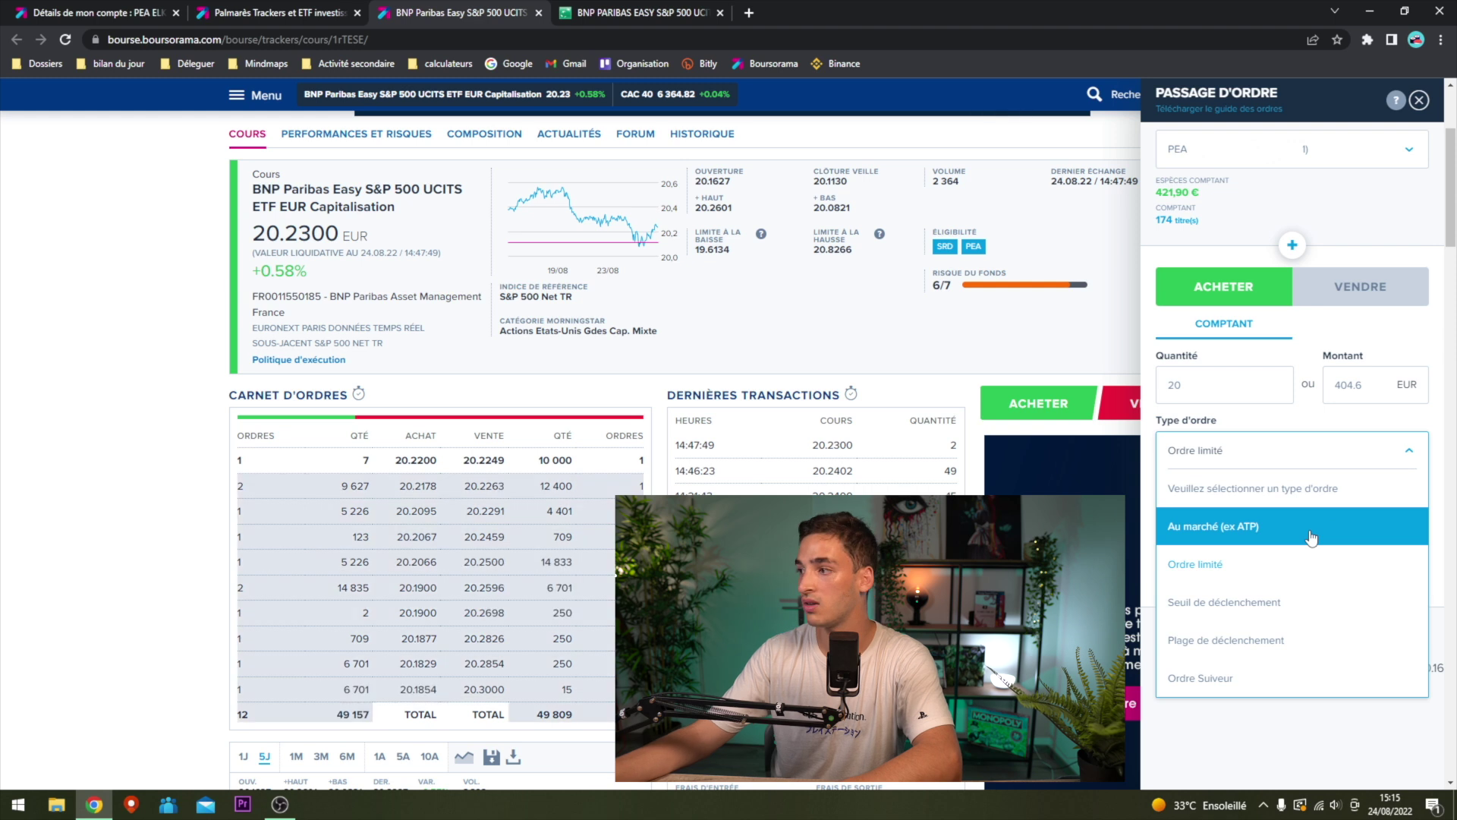
{"action": "left_click", "coordinate": [1312, 535]}
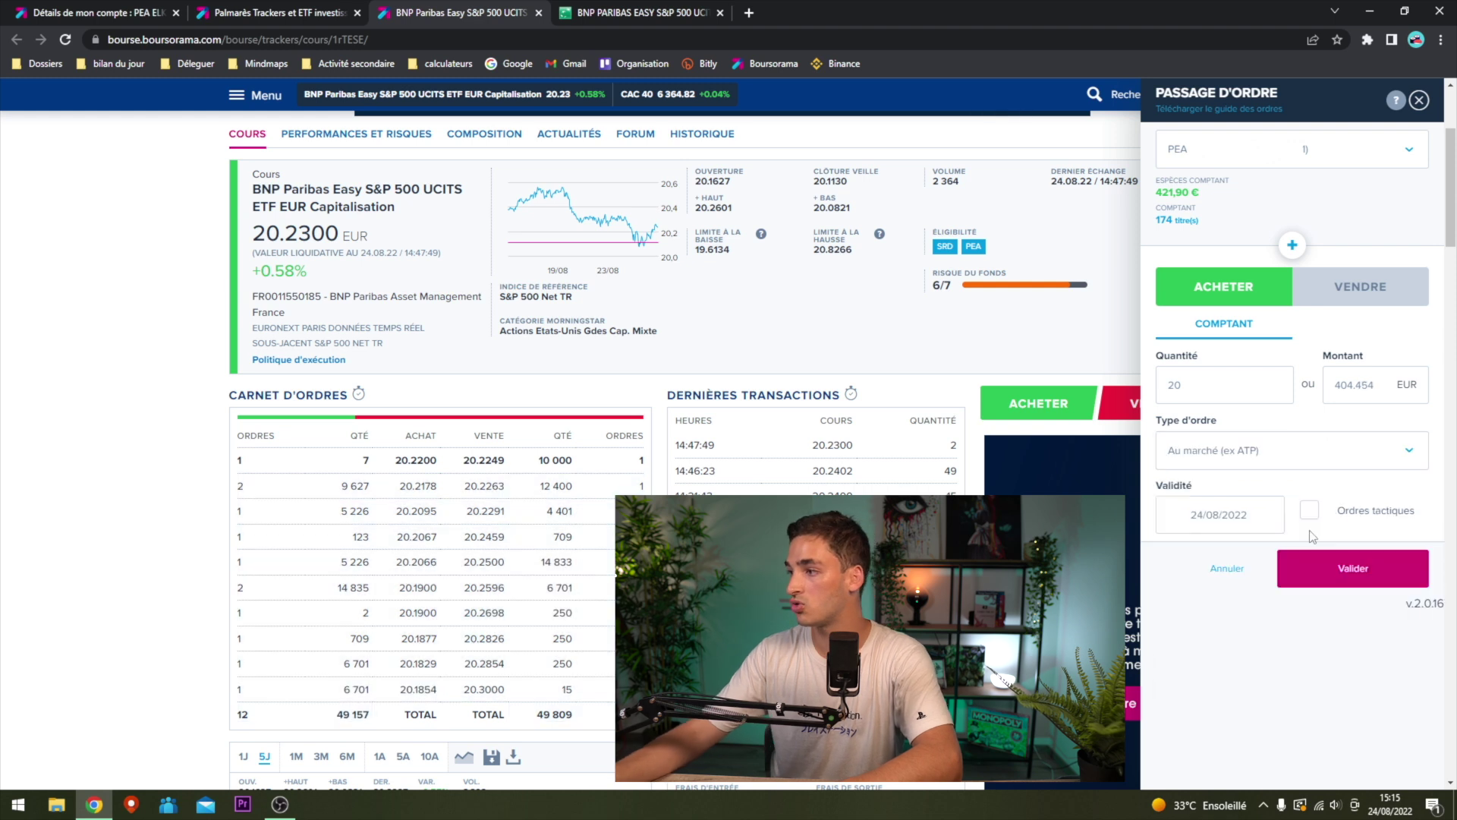
{"action": "left_click", "coordinate": [1334, 577]}
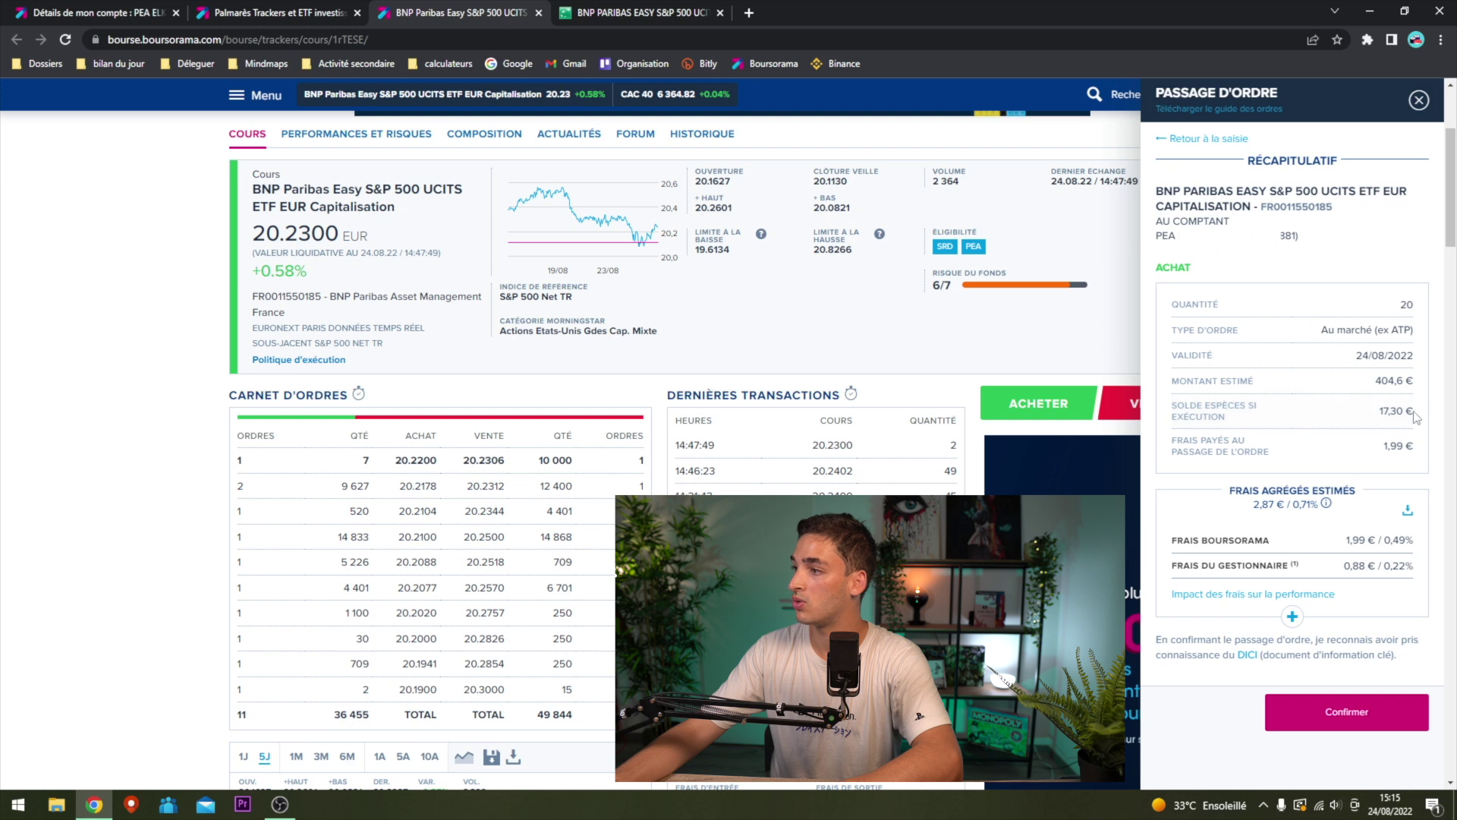
Review the order summary's cash balance after execution, the order fees and the fund manager's fees.
{"action": "left_click_drag", "start_coordinate": [1380, 411], "coordinate": [1404, 411]}
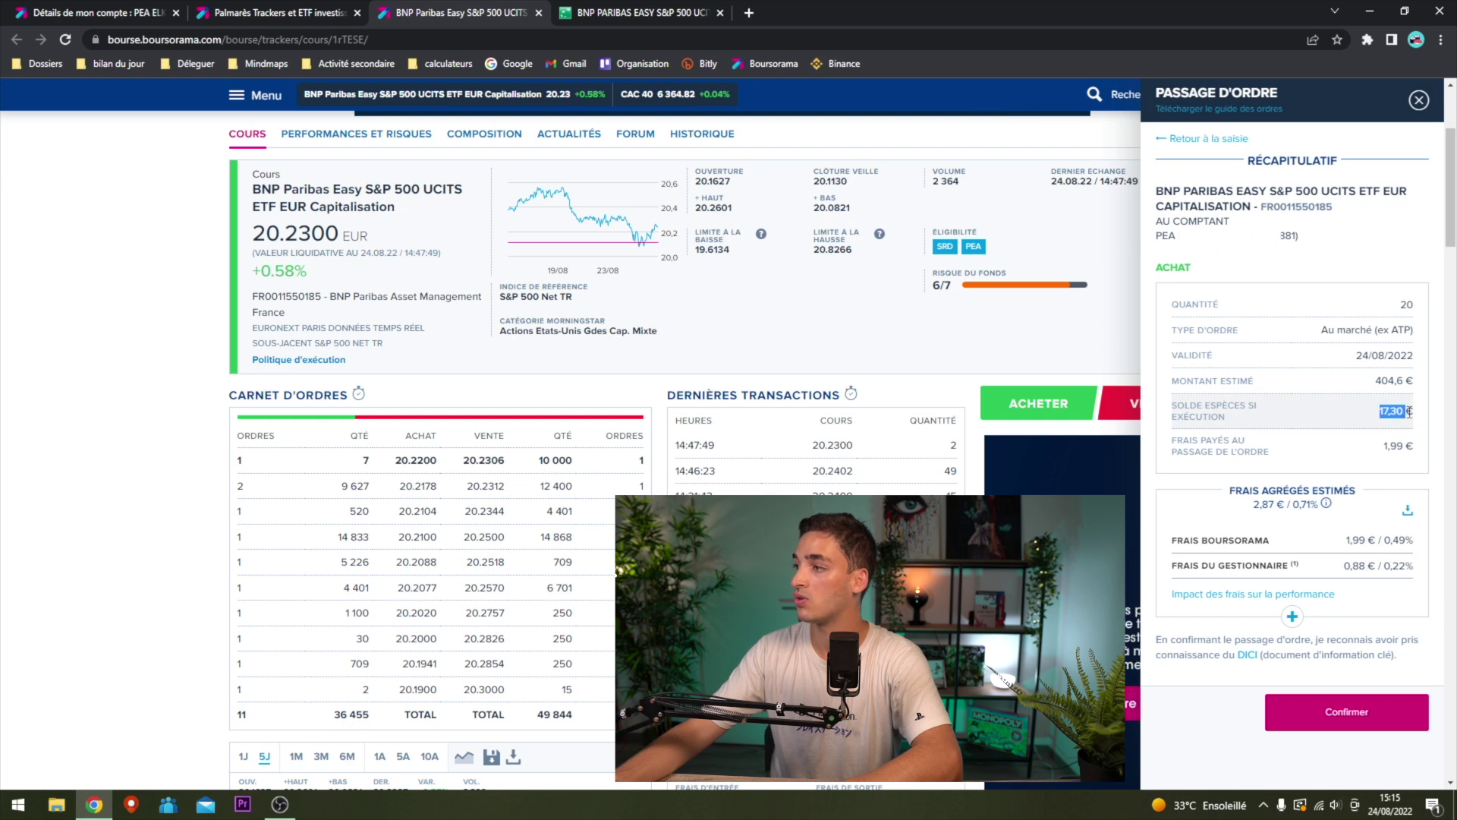
{"action": "left_click", "coordinate": [1379, 420]}
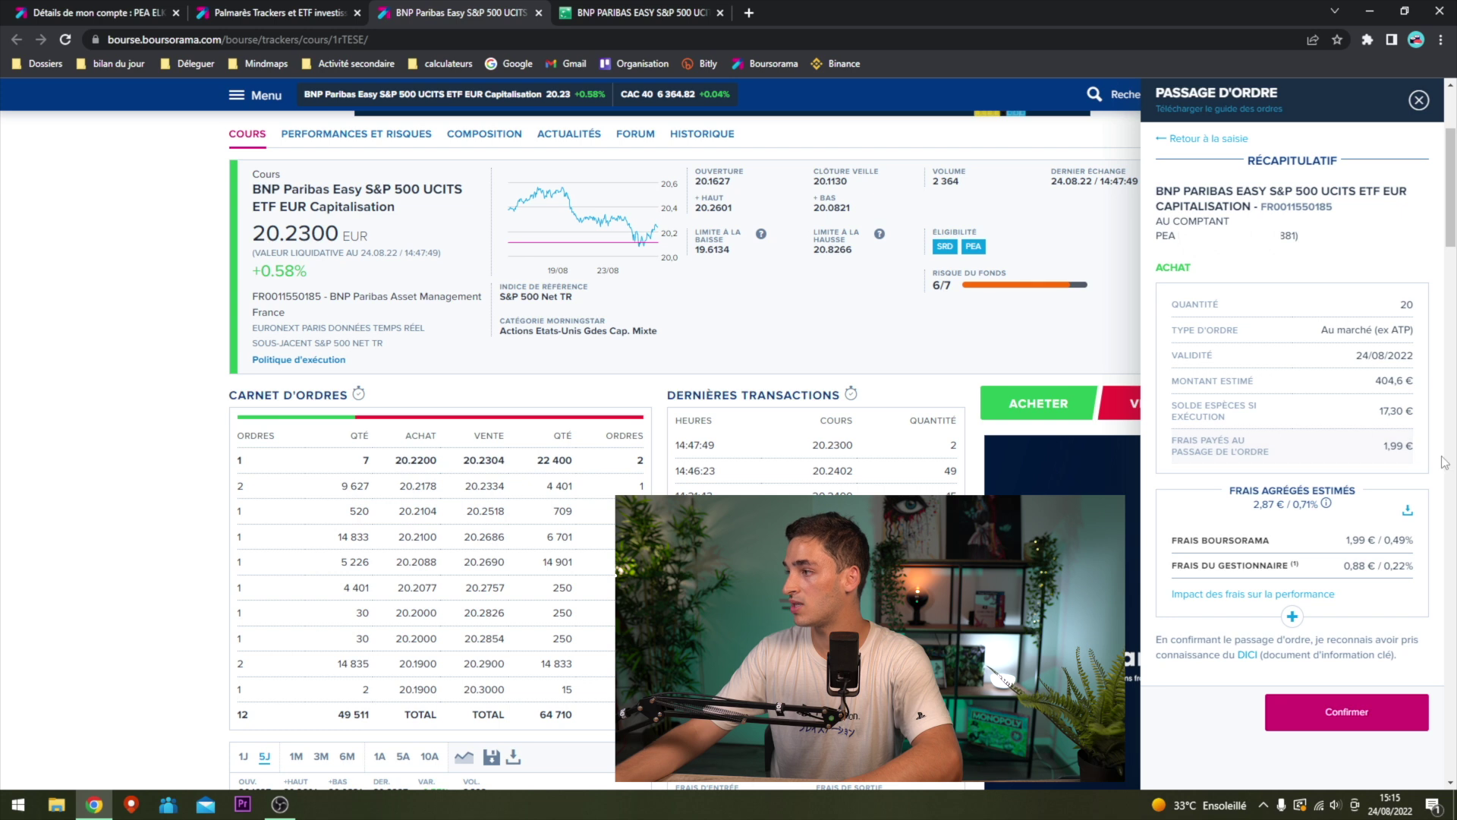
{"action": "left_click_drag", "start_coordinate": [1385, 446], "coordinate": [1410, 445]}
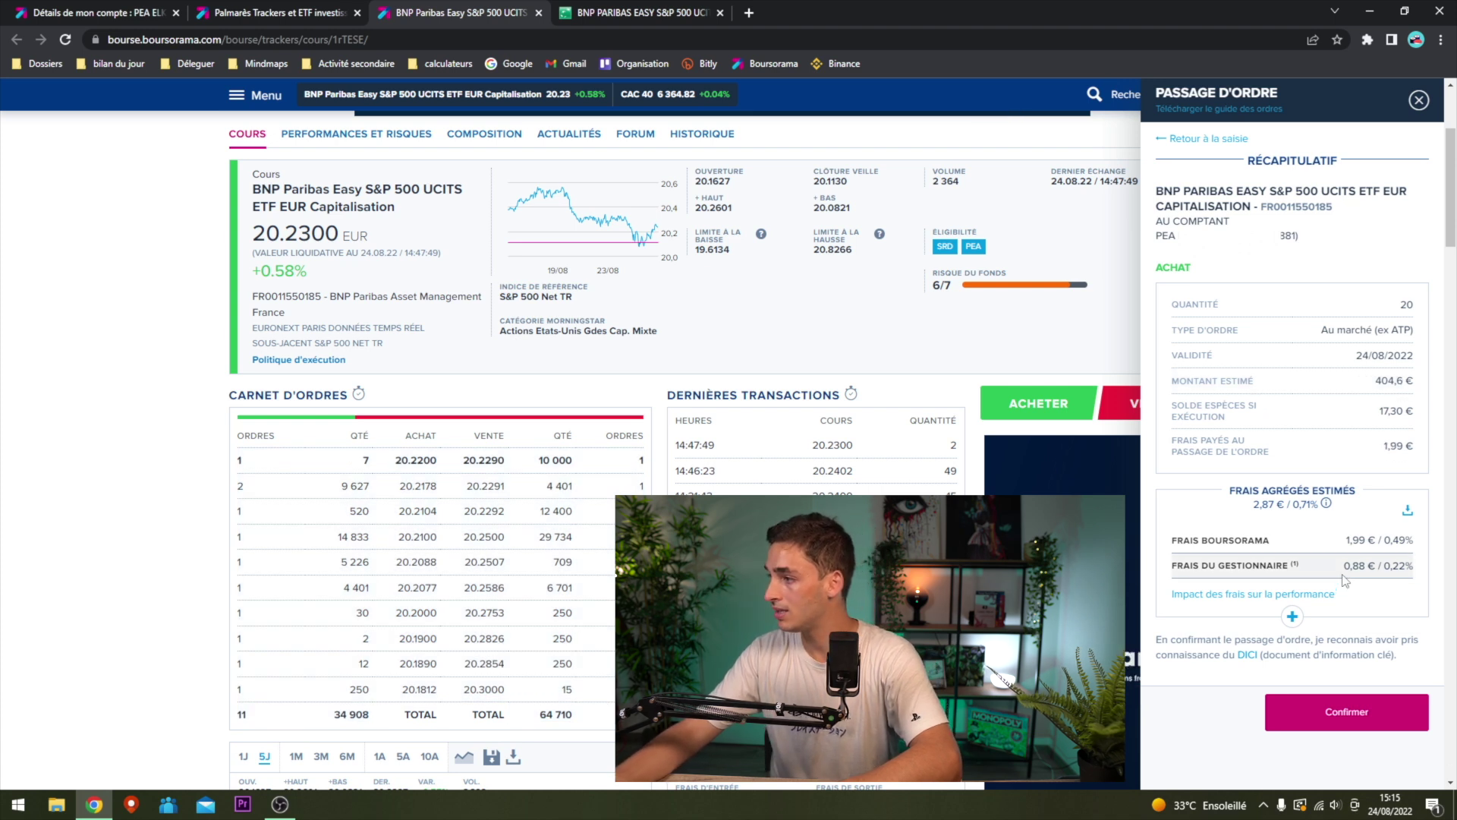
{"action": "left_click_drag", "start_coordinate": [1345, 568], "coordinate": [1372, 568]}
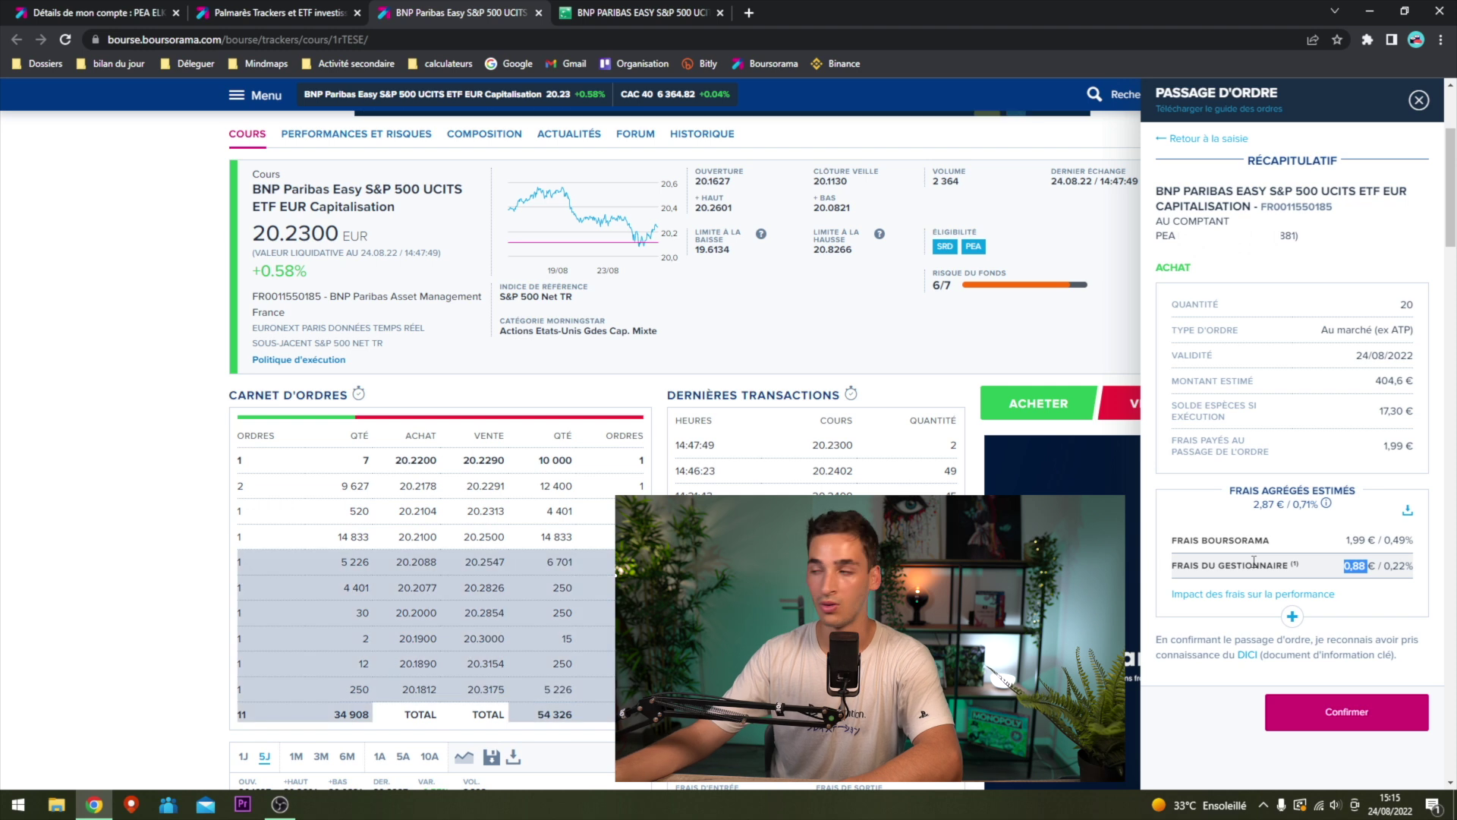
Confirm the buy order and return to the PEA account details.
{"action": "left_click", "coordinate": [1341, 720]}
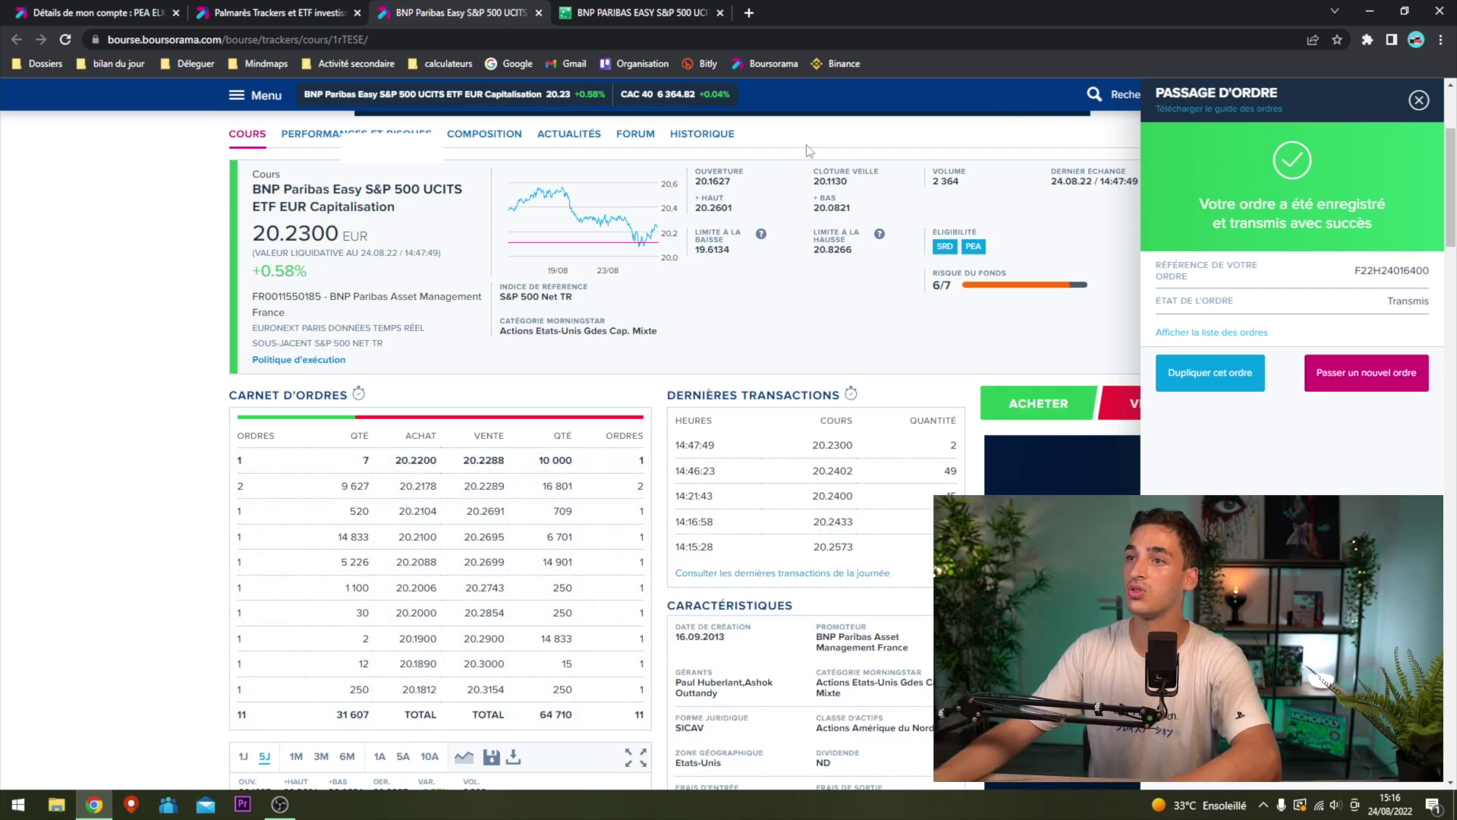
{"action": "left_click", "coordinate": [107, 11]}
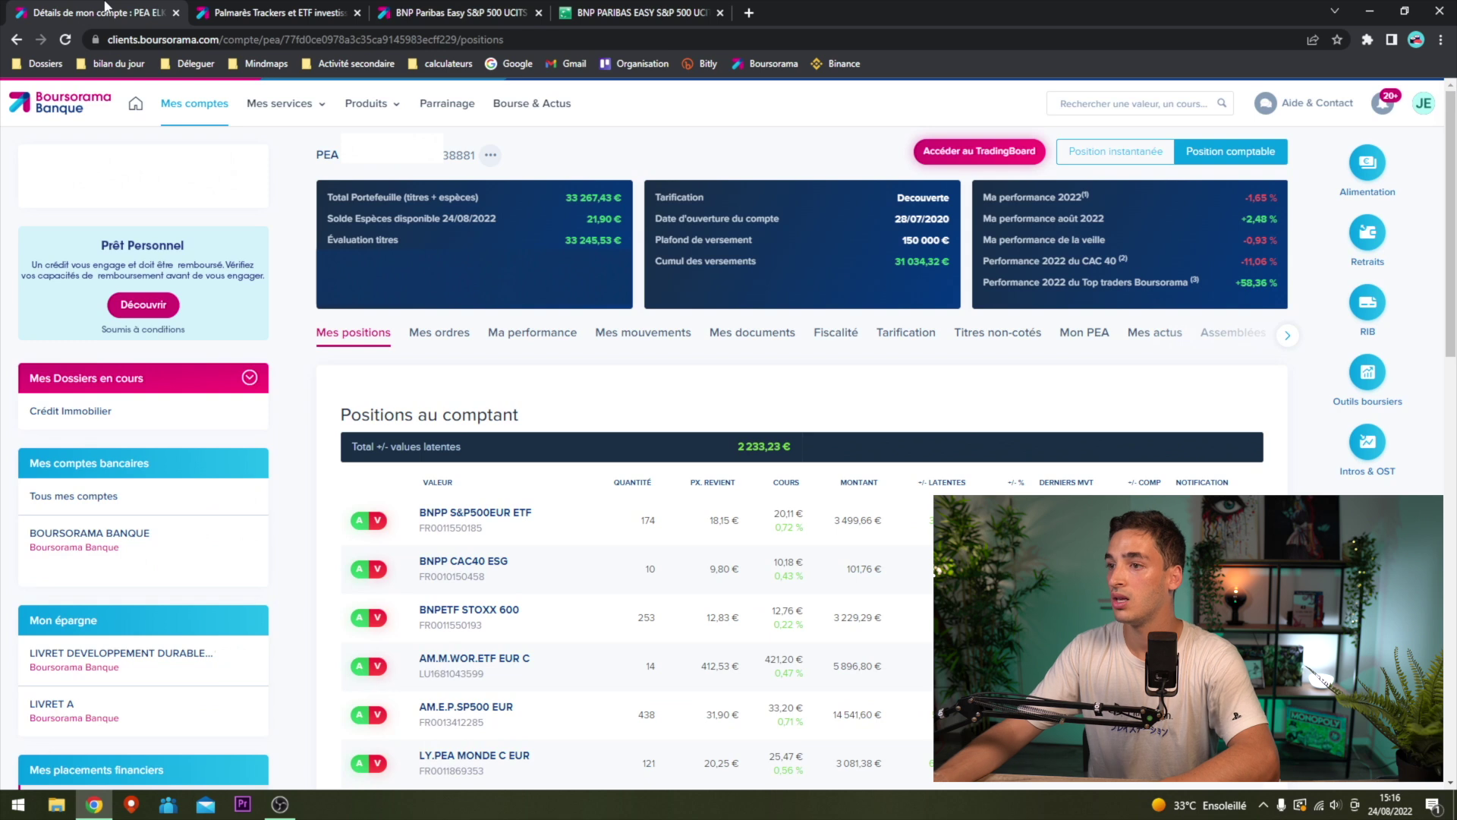